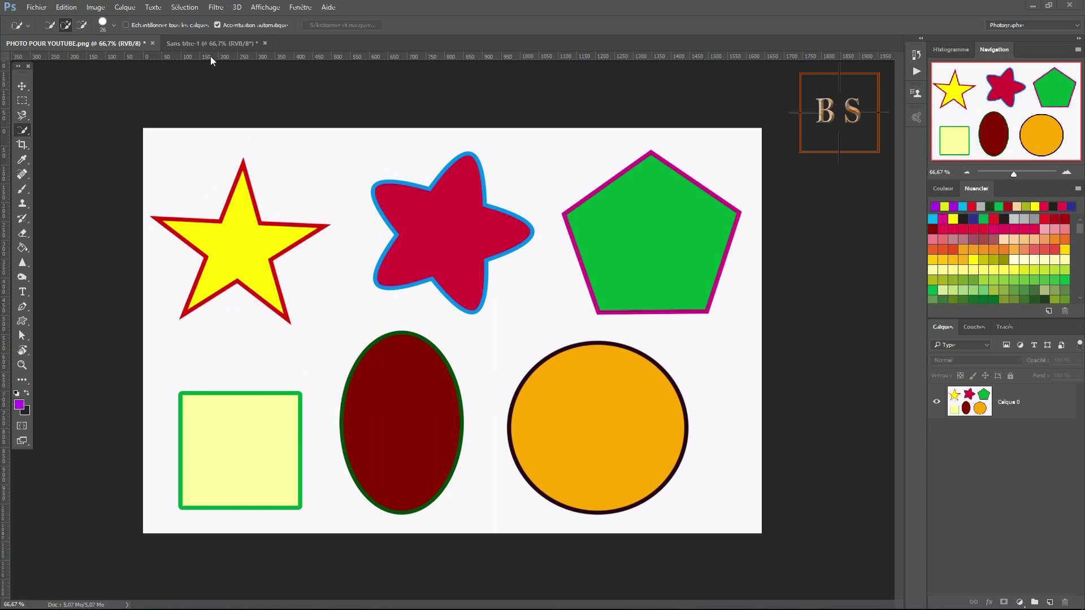
Step: Make the blank 'Sans titre-1' document the active canvas
left_click(219, 43)
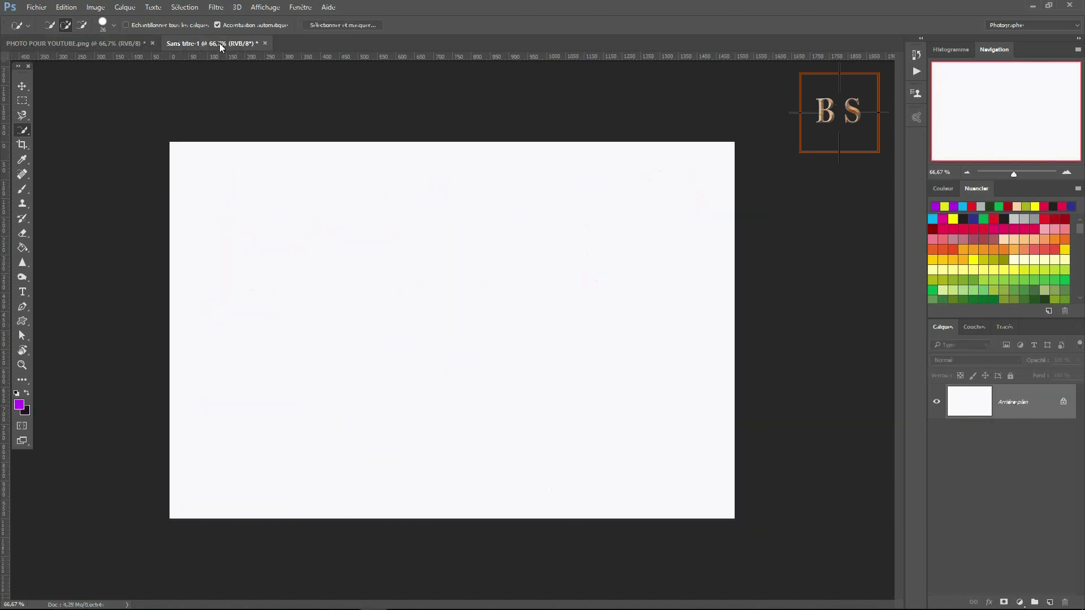
Step: Select the Rounded Rectangle Tool from the toolbar's shape tools flyout
left_click(22, 337)
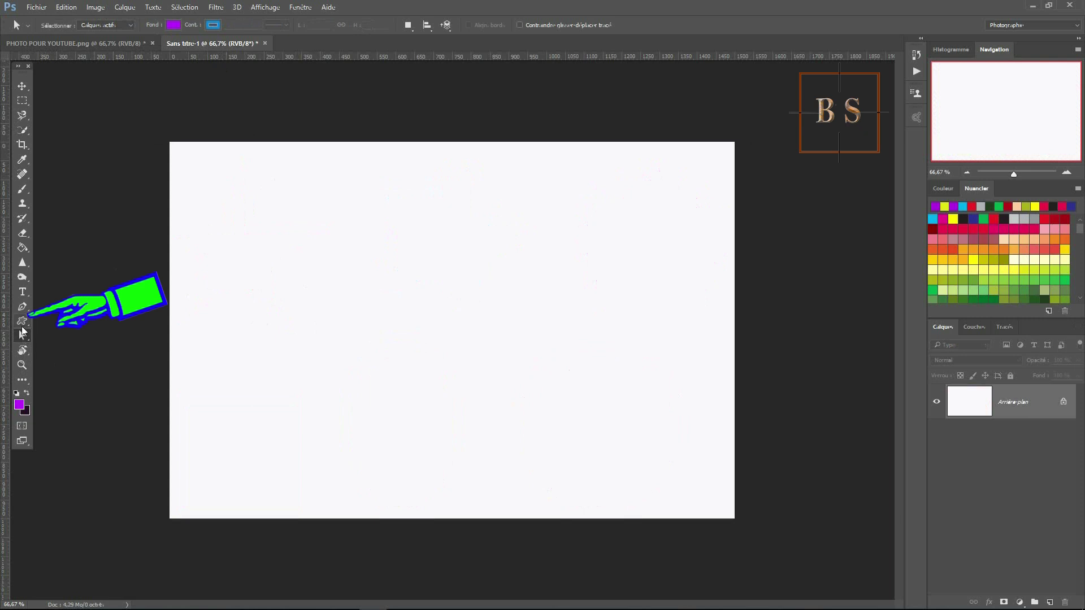
left_click(21, 320)
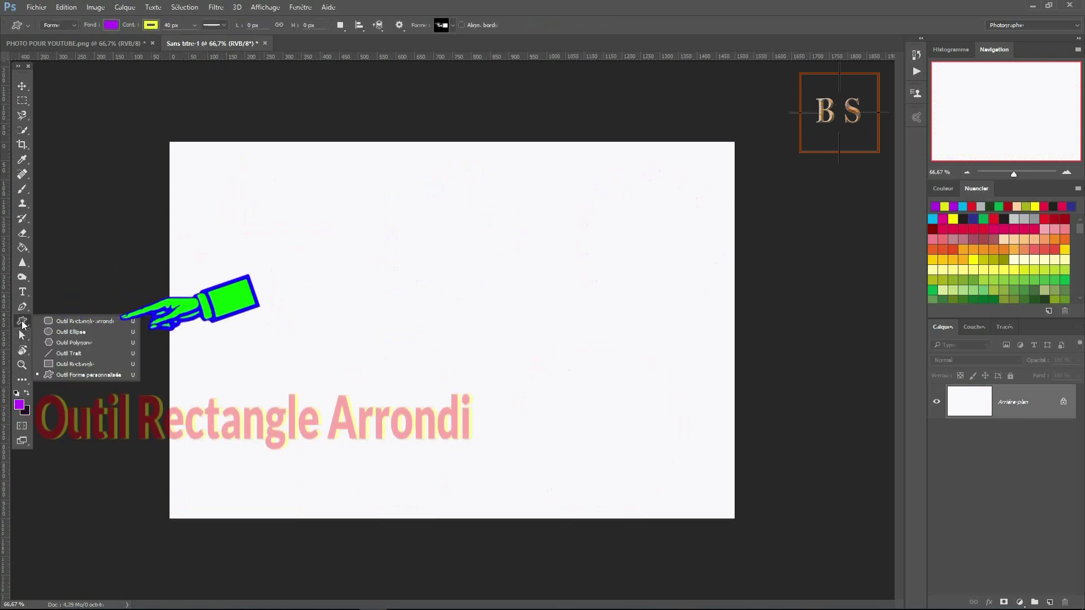
left_click(83, 322)
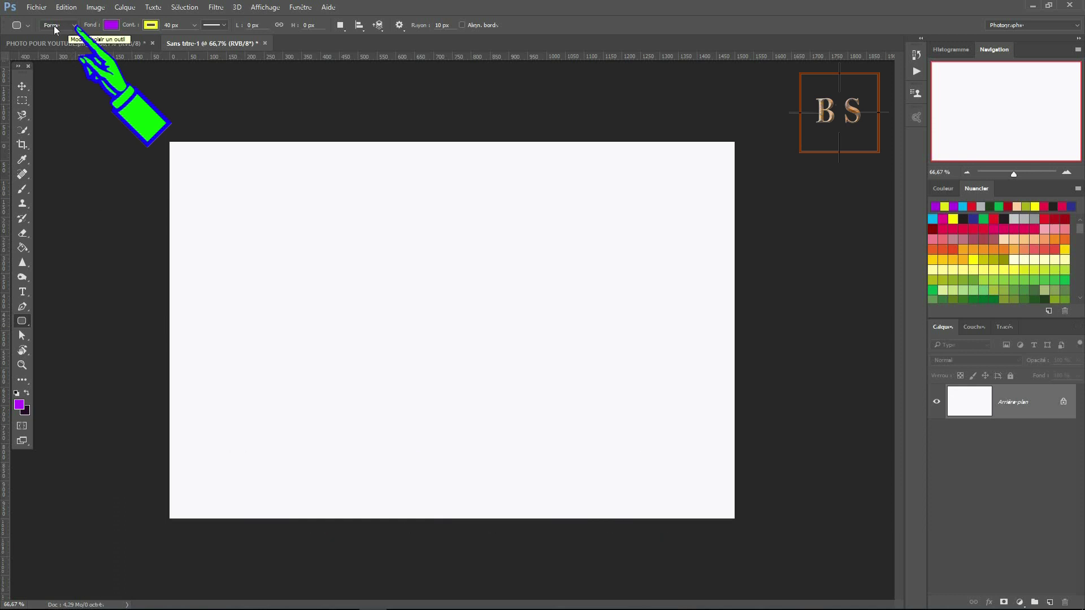
Step: Keep Shape mode and set the shape fill colour to crimson red
left_click(71, 26)
left_click(63, 36)
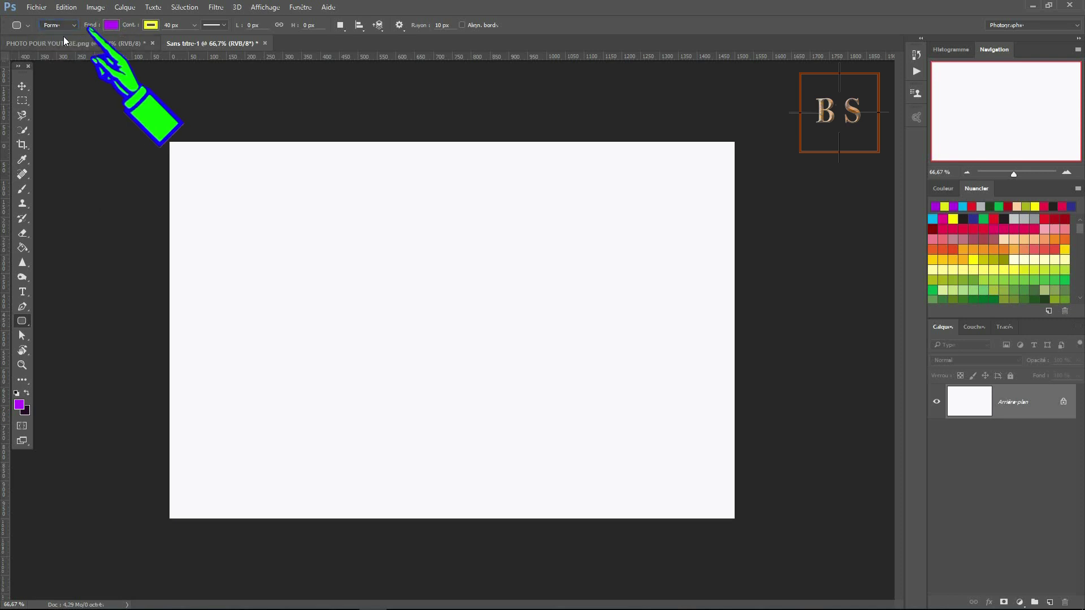
left_click(112, 28)
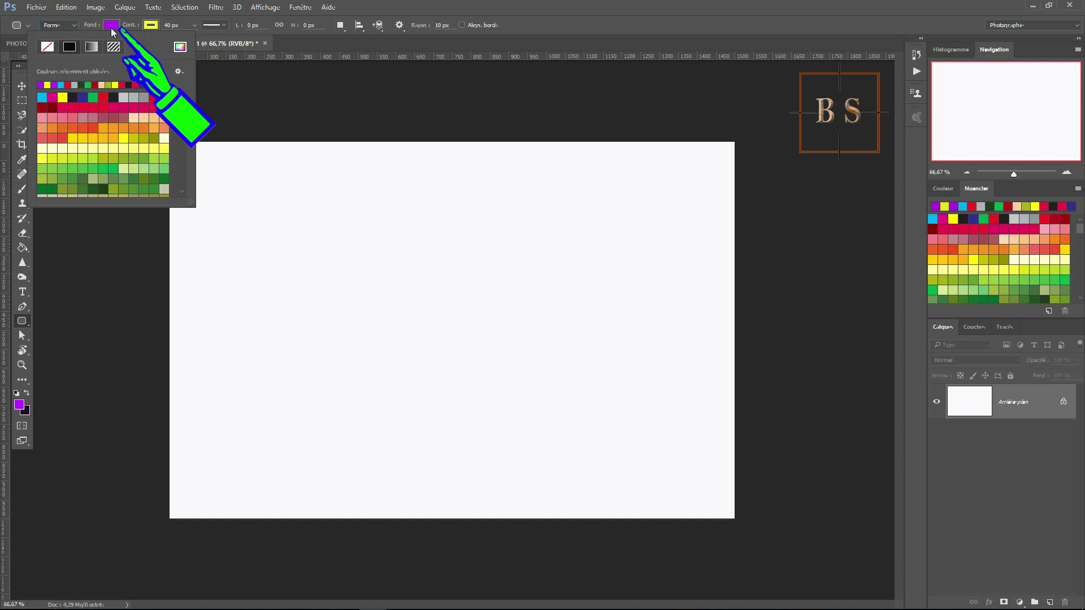
left_click(49, 47)
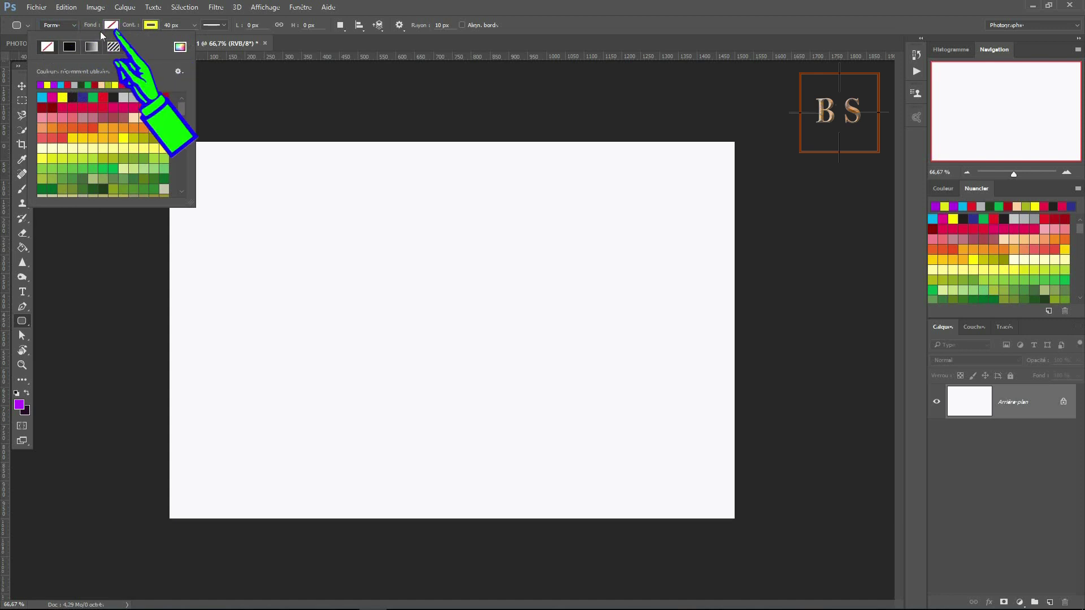
left_click(83, 109)
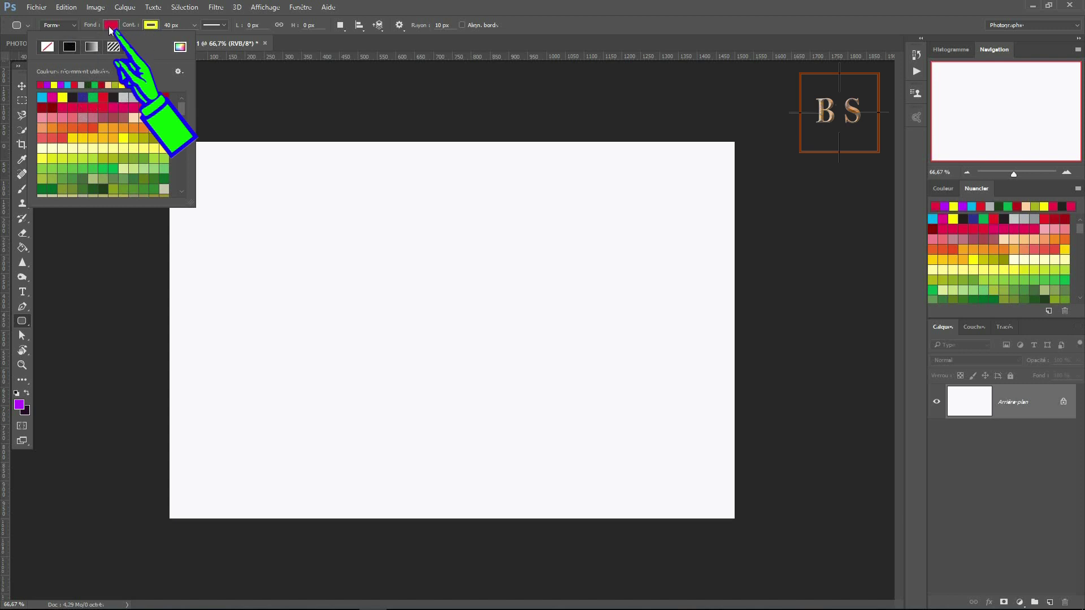
Step: Set the shape outline colour to black, keeping the 40 px width
left_click(150, 26)
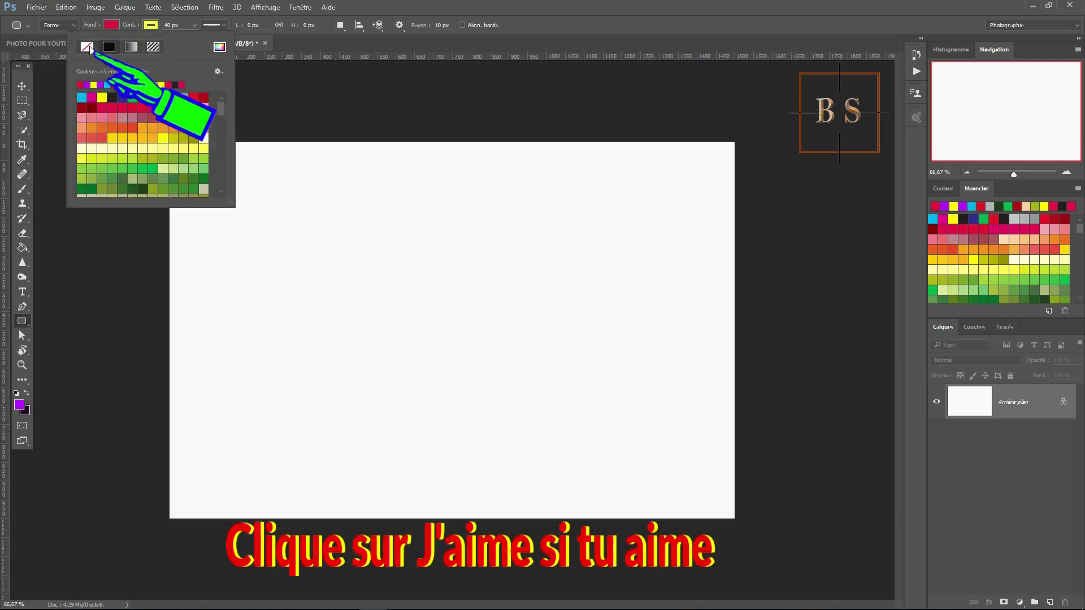
left_click(85, 48)
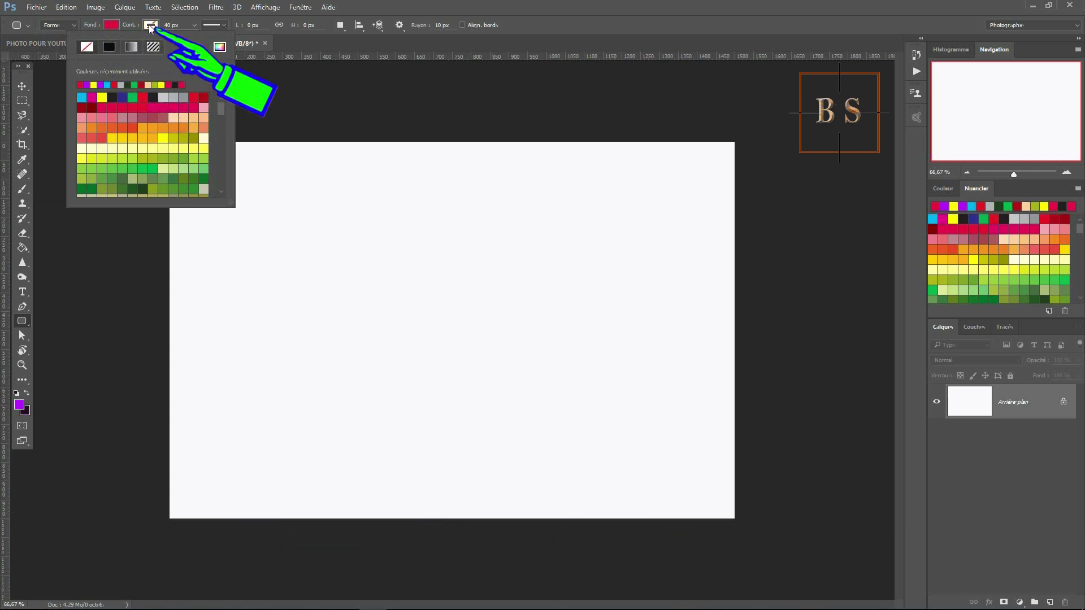
left_click(112, 97)
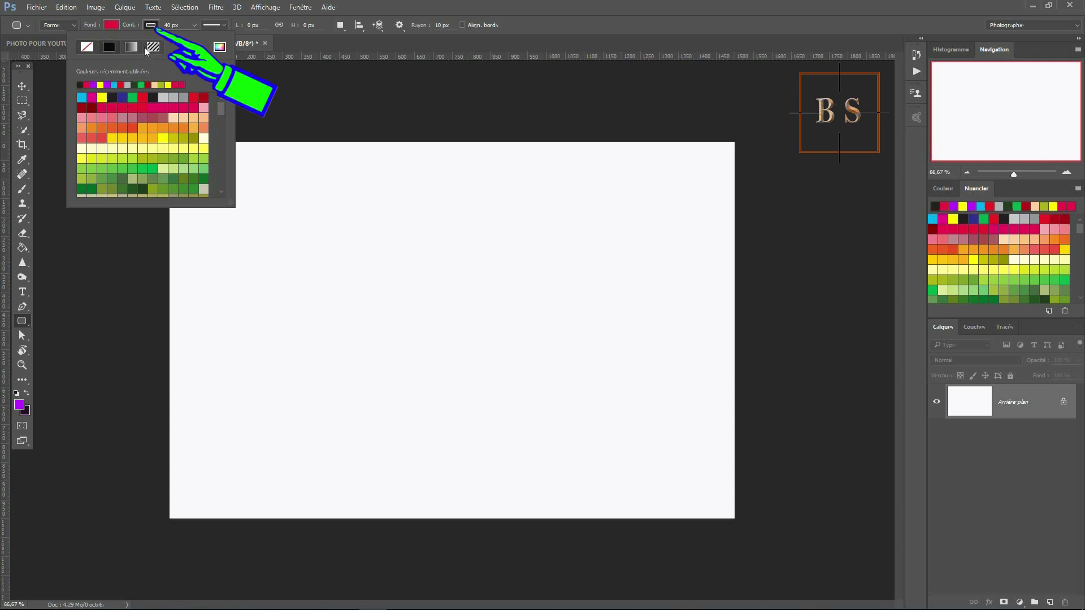
left_click(187, 35)
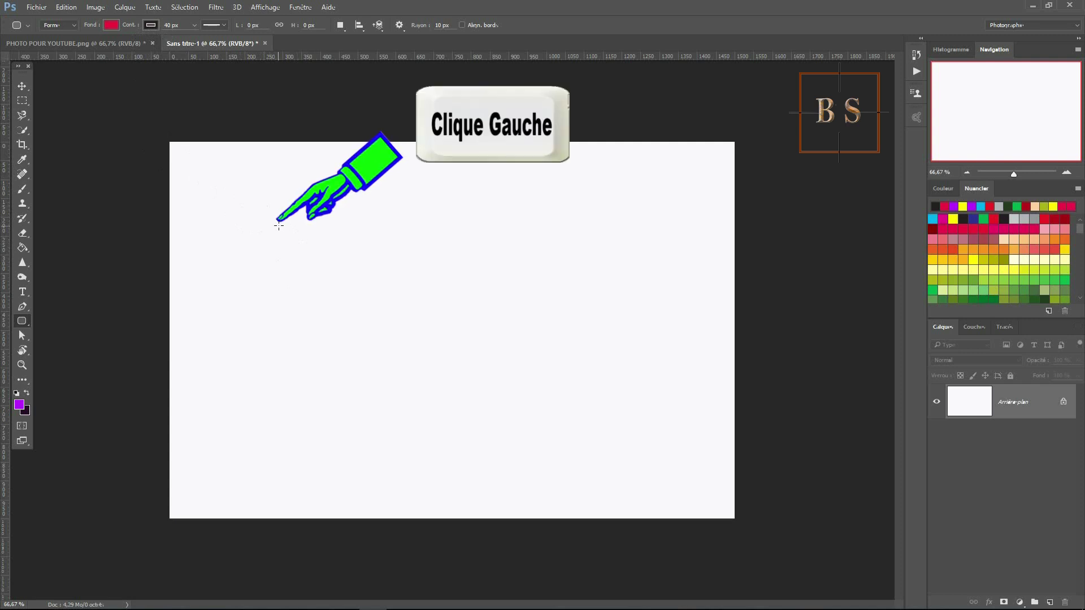
Step: Drag out a 1110 × 634 px crimson rounded rectangle across most of the canvas
left_click_drag(261, 218, 263, 217)
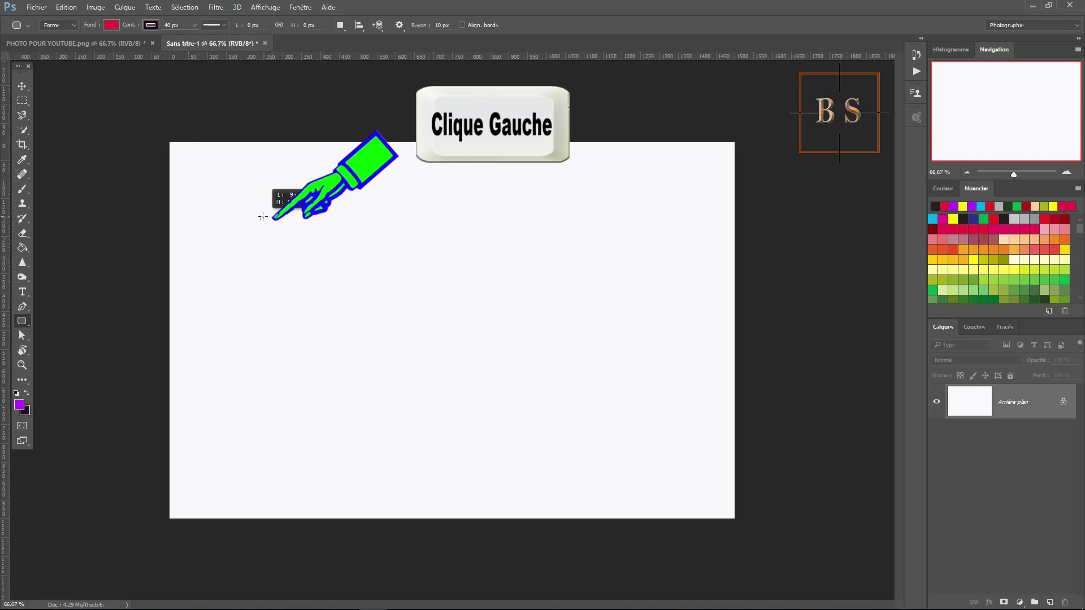
mouse_move(263, 217)
left_mouse_down()
mouse_move(453, 341)
mouse_move(678, 452)
mouse_move(405, 446)
mouse_move(342, 440)
mouse_move(339, 259)
mouse_move(685, 276)
mouse_move(693, 237)
mouse_move(659, 443)
mouse_move(679, 458)
left_mouse_up()
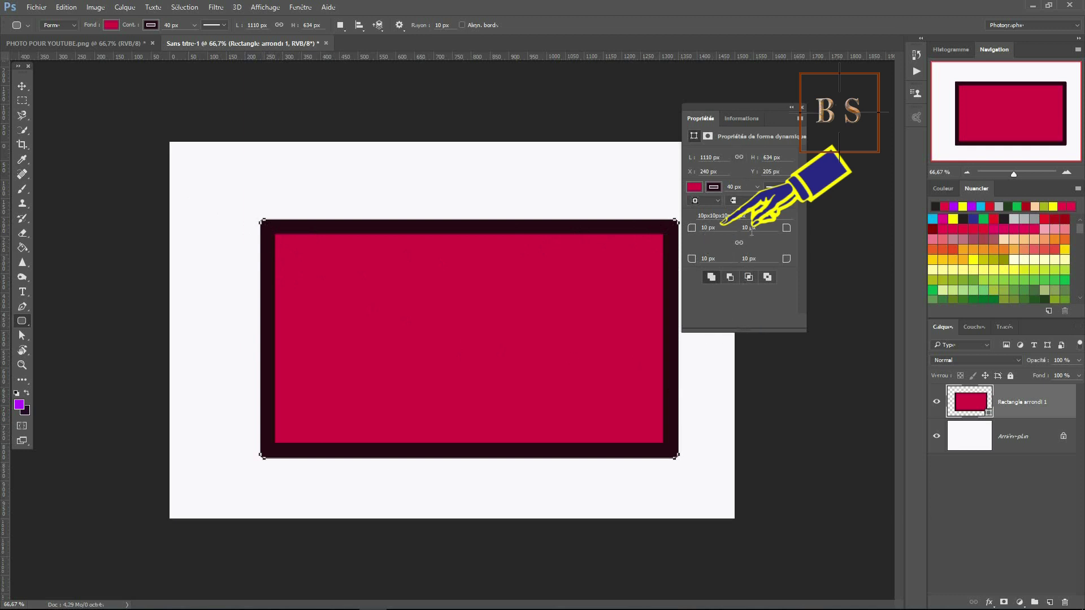
Step: Try a 236 px top-left radius, restore it to 10 px, and relink all four radii
left_click(692, 228)
left_click_drag(692, 228, 818, 237)
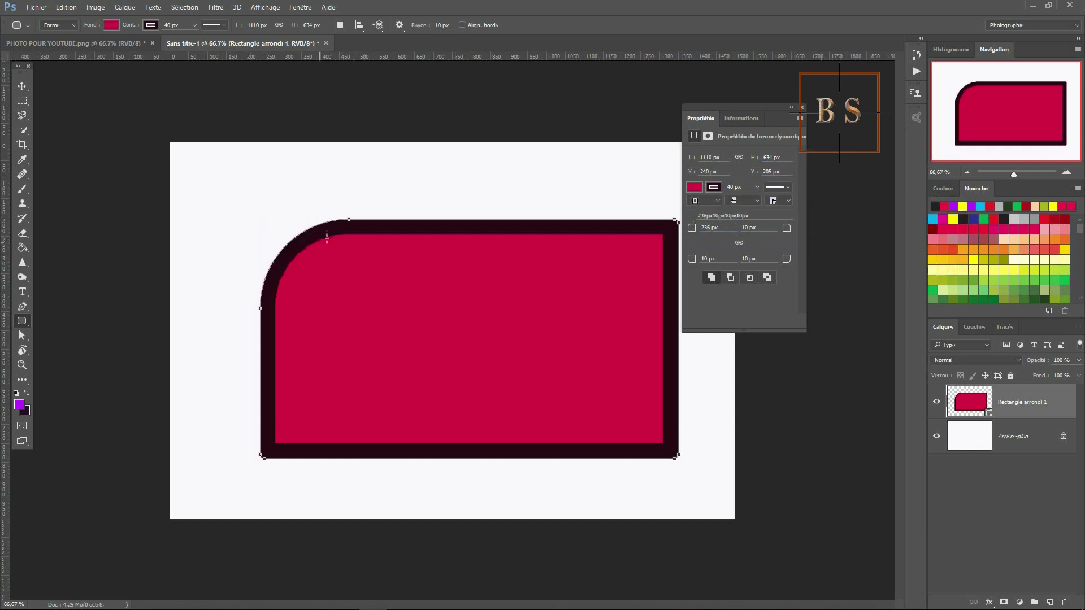
left_click(715, 228)
type("10")
key("Return")
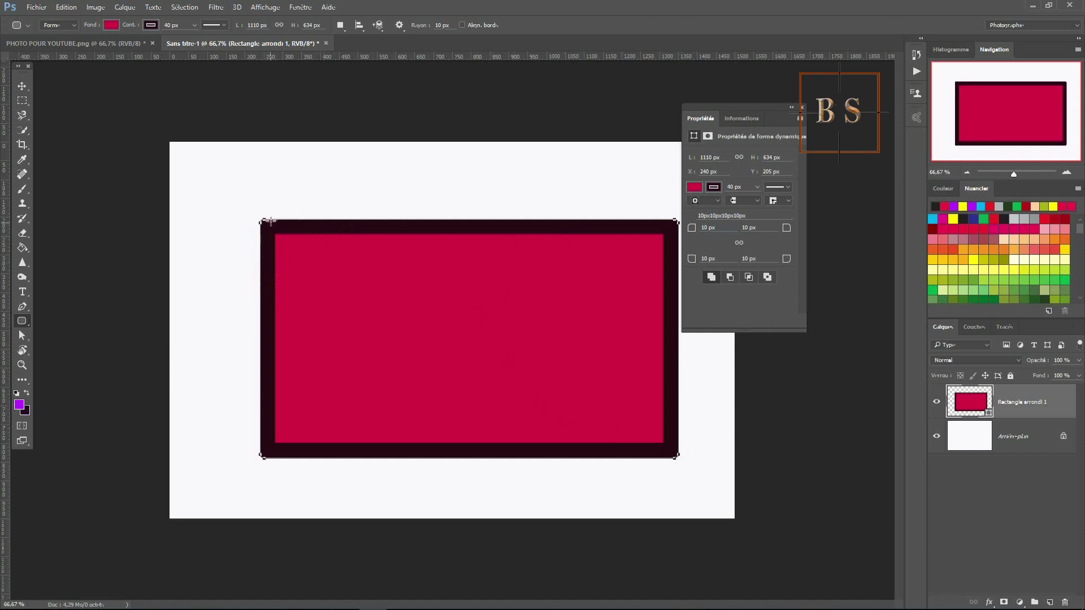
left_click(740, 245)
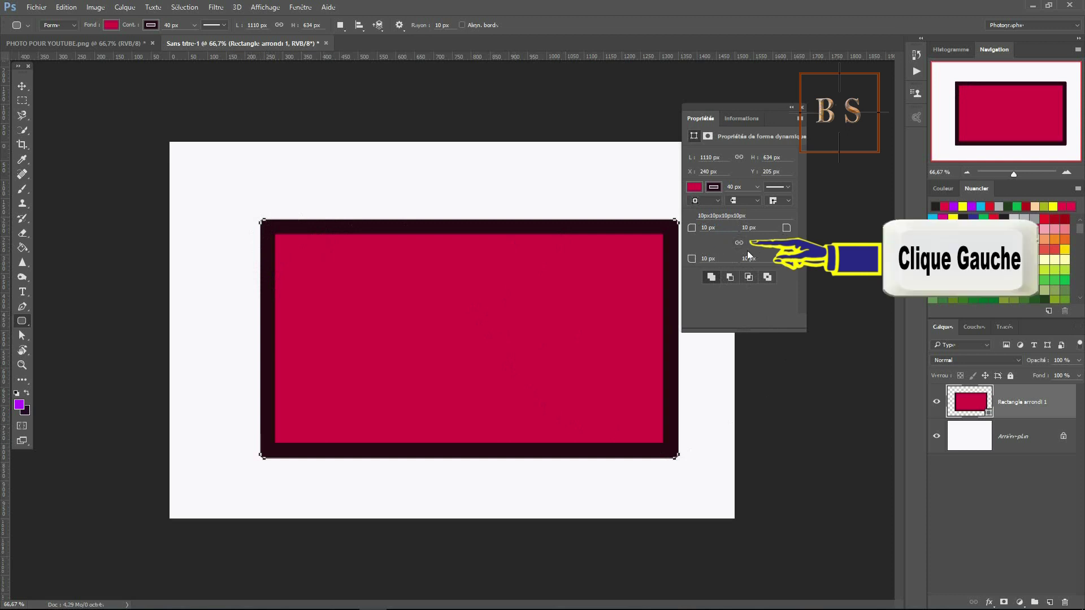
left_click(739, 245)
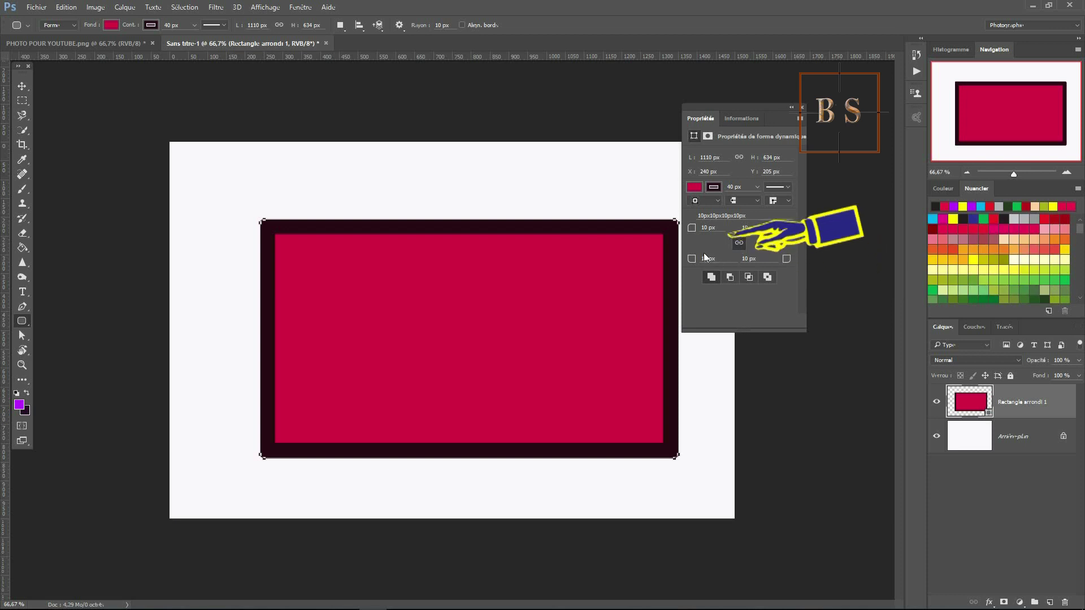
Step: Round the corners to 317 px, then set top-left to 1 px and bottom-right to 0 px
mouse_move(691, 230)
left_mouse_down()
mouse_move(759, 236)
mouse_move(737, 242)
mouse_move(761, 245)
left_mouse_up()
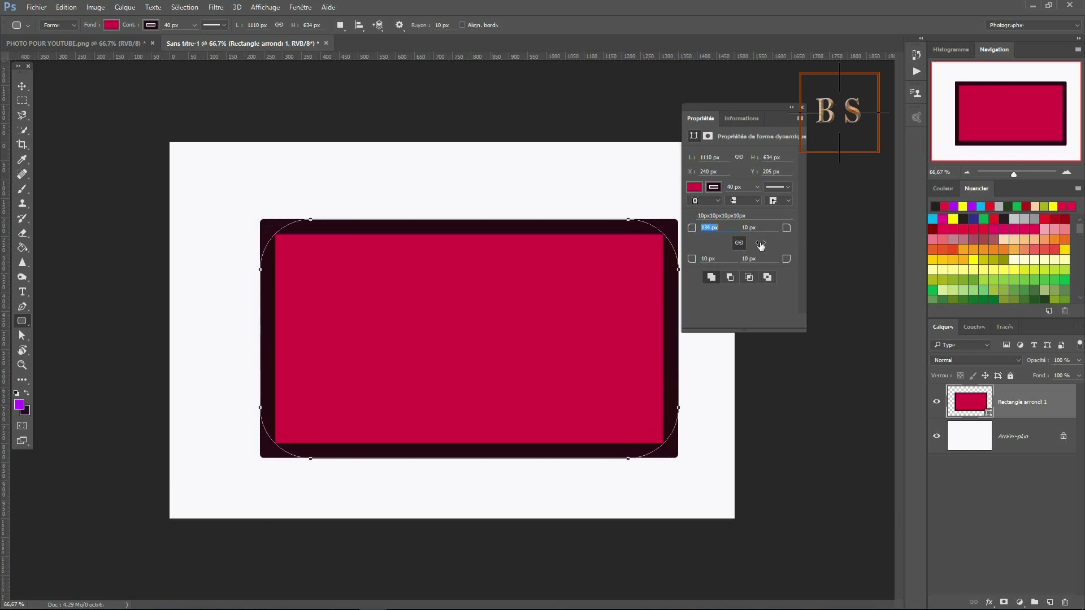
left_click_drag(760, 244, 800, 252)
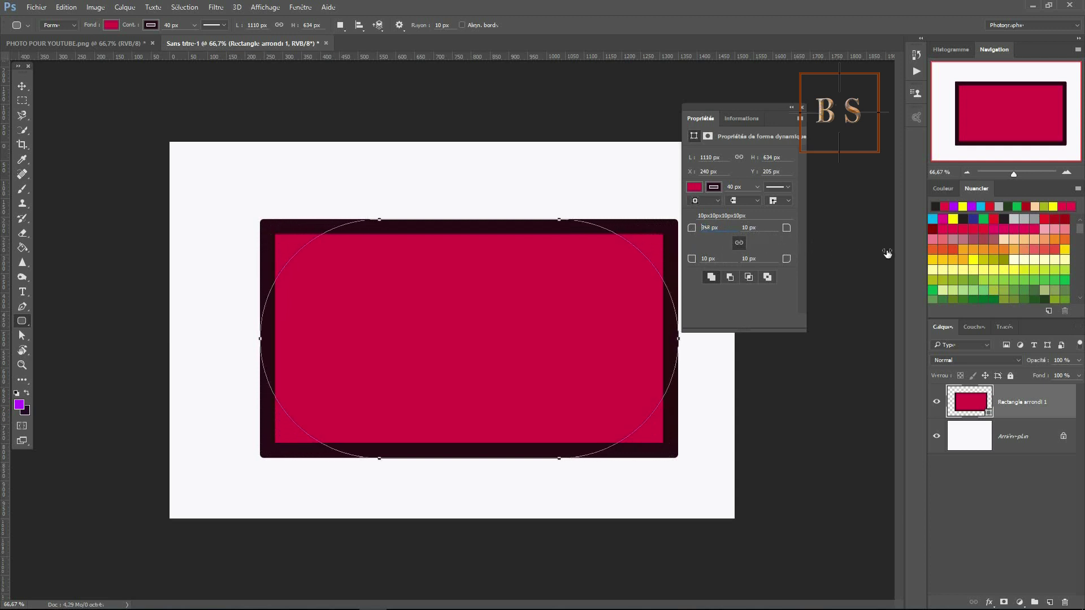
left_click_drag(801, 252, 901, 253)
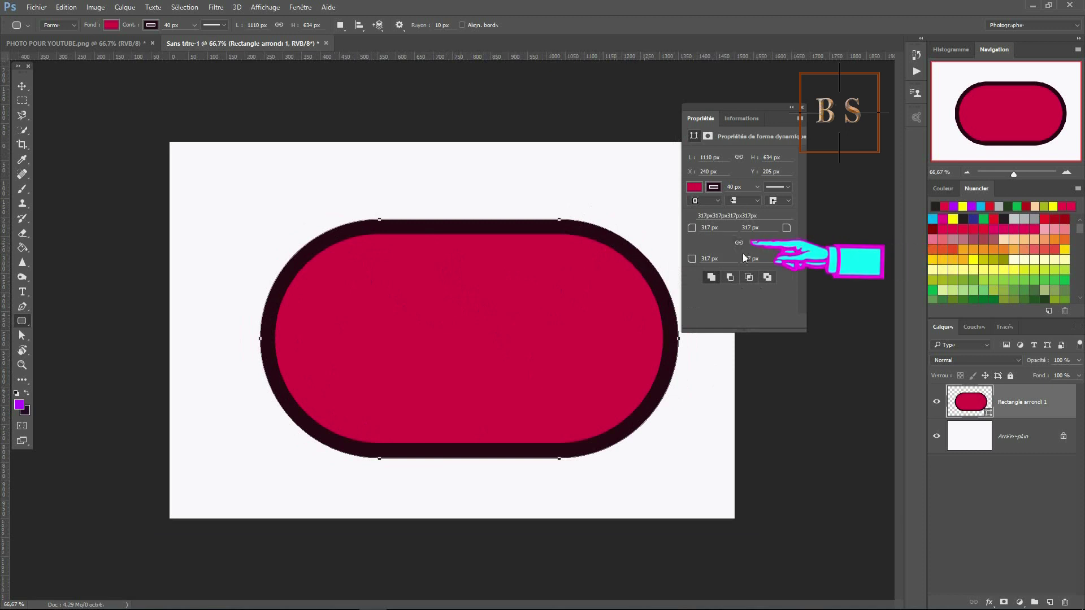
mouse_move(691, 230)
left_mouse_down()
mouse_move(499, 219)
mouse_move(504, 282)
left_mouse_up()
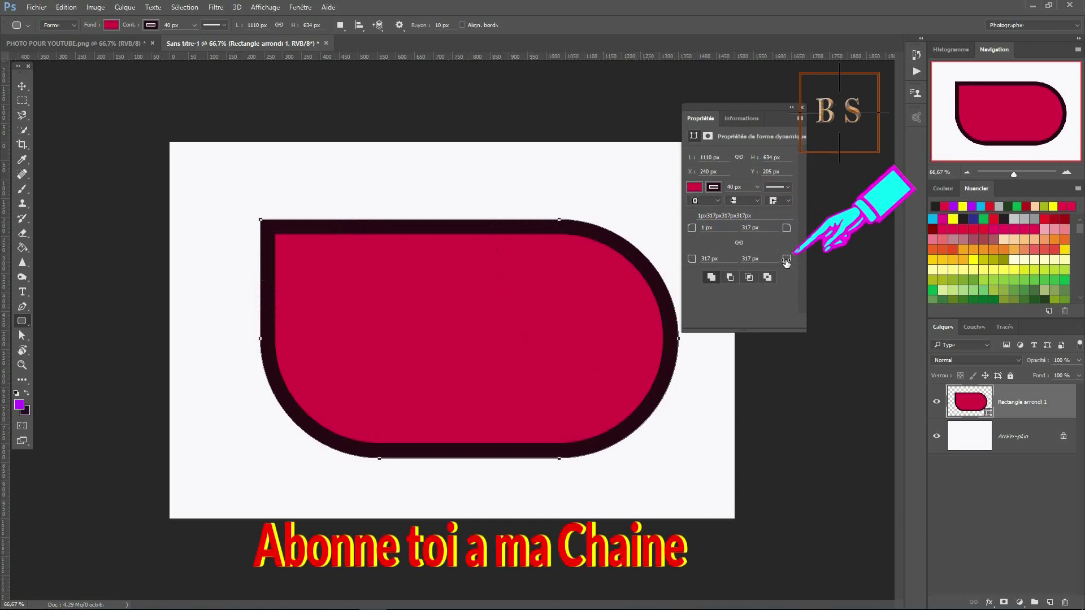
left_click_drag(786, 262, 595, 289)
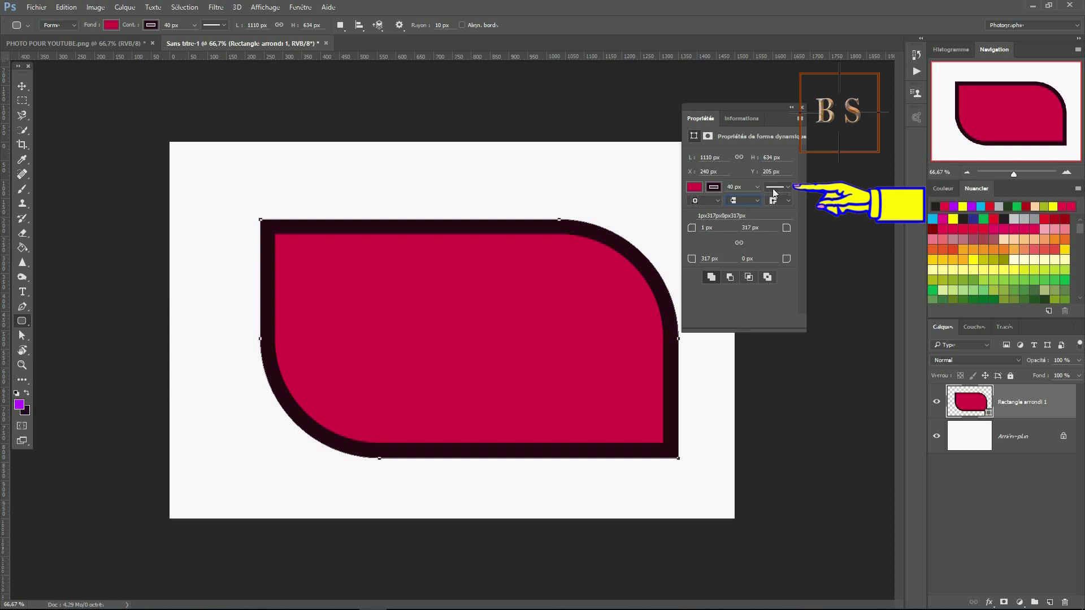
Step: Make the rectangle's outline dashed, after briefly trying a dotted line
left_click(789, 191)
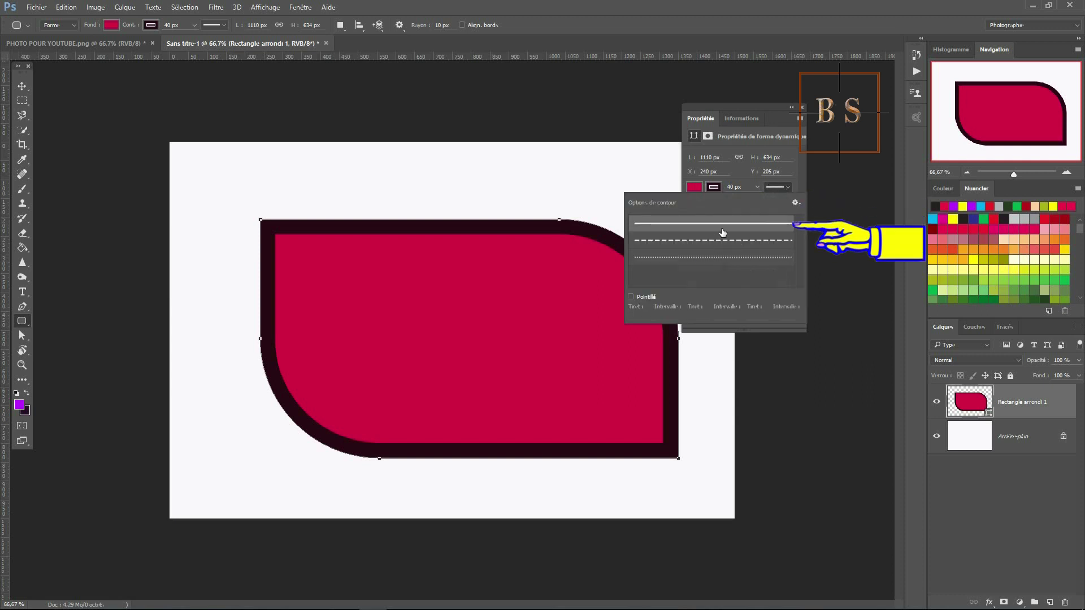
left_click(690, 245)
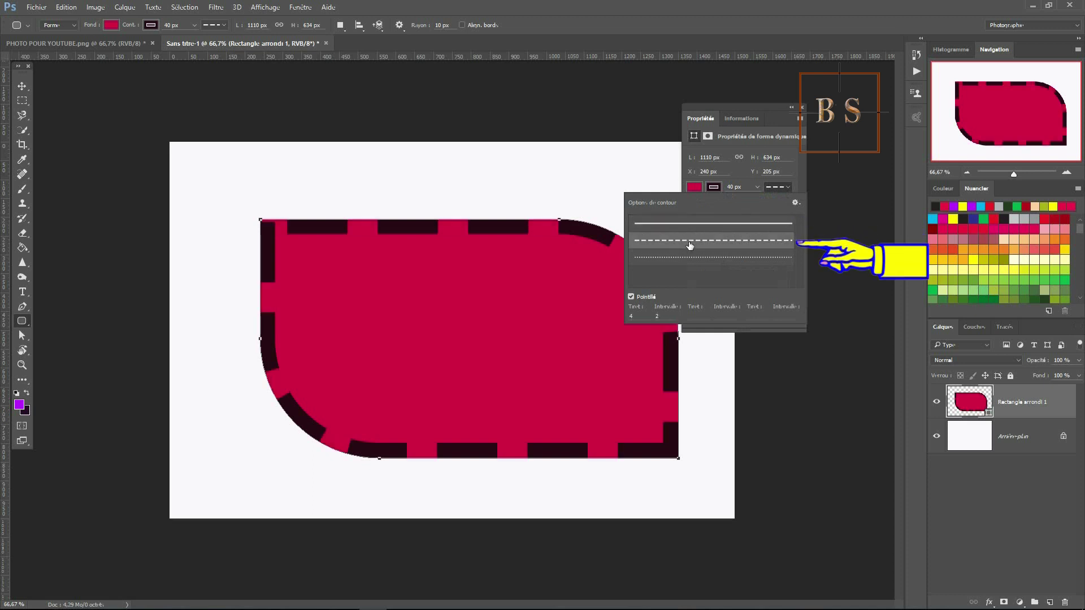
left_click(692, 260)
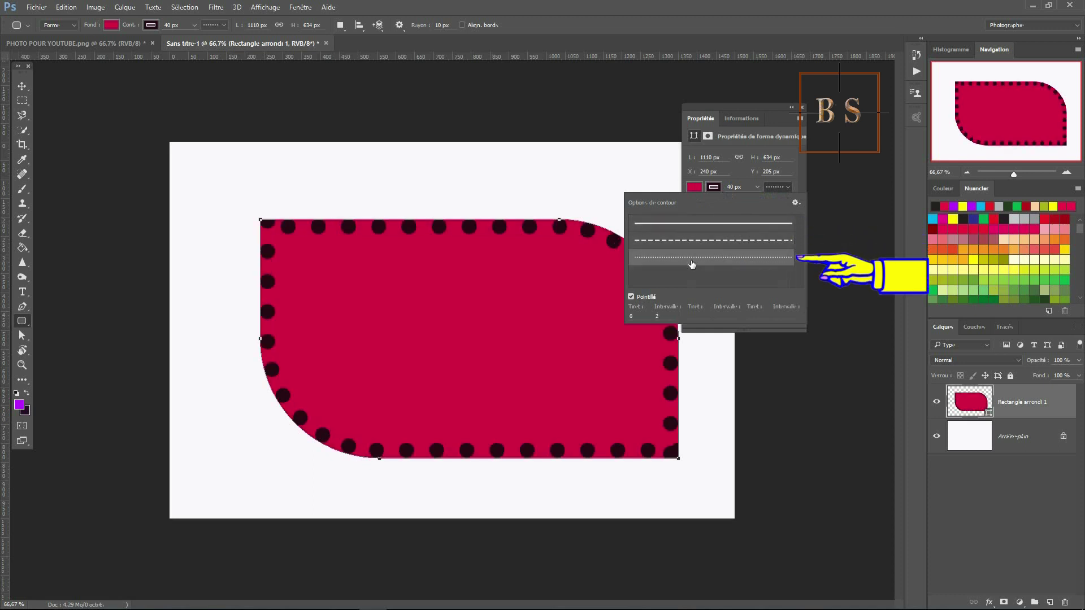
left_click(691, 245)
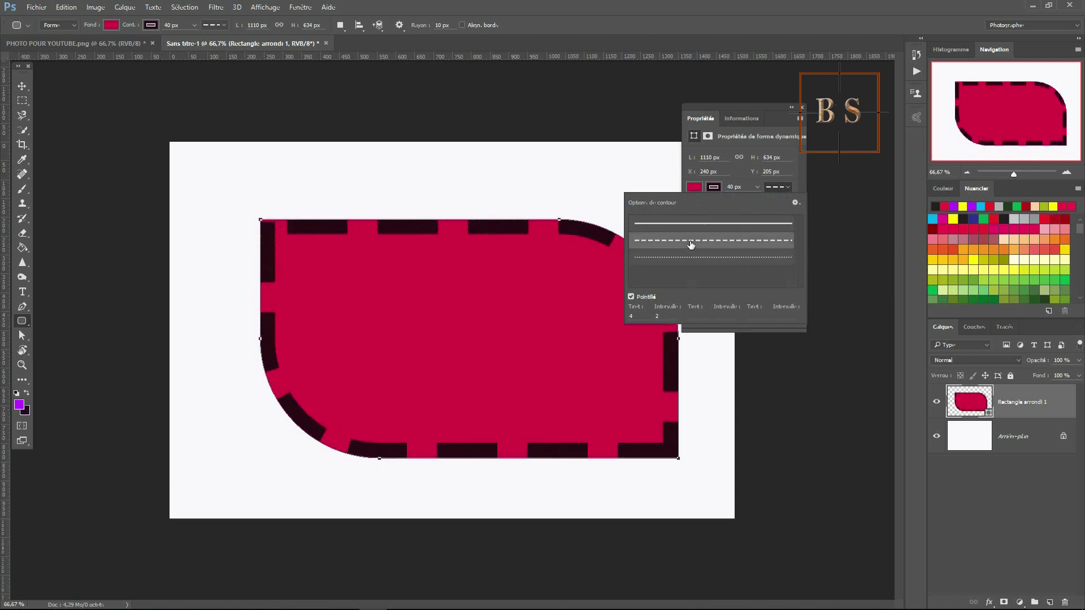
left_click(616, 244)
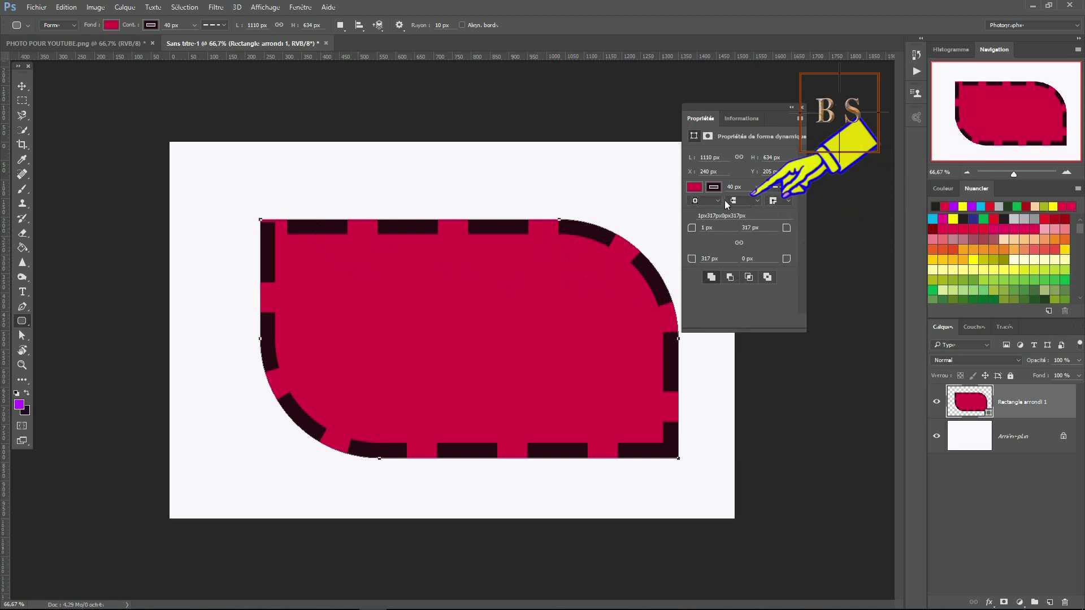
Step: Align the dashed outline centre, outside, then inside the edge, and delete the shape
left_click(756, 202)
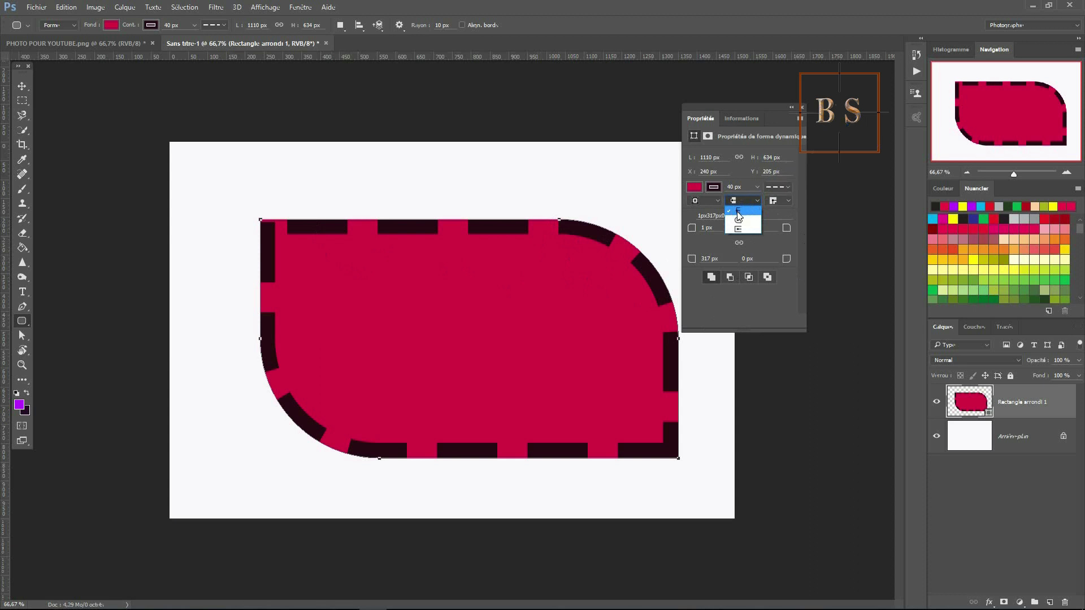
left_click(740, 223)
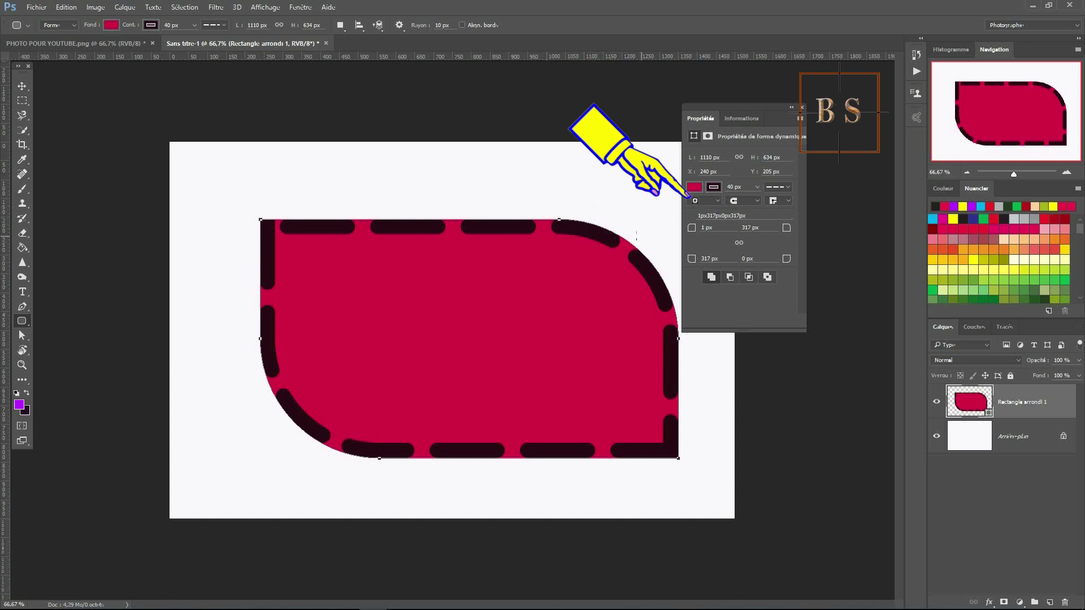
left_click(718, 203)
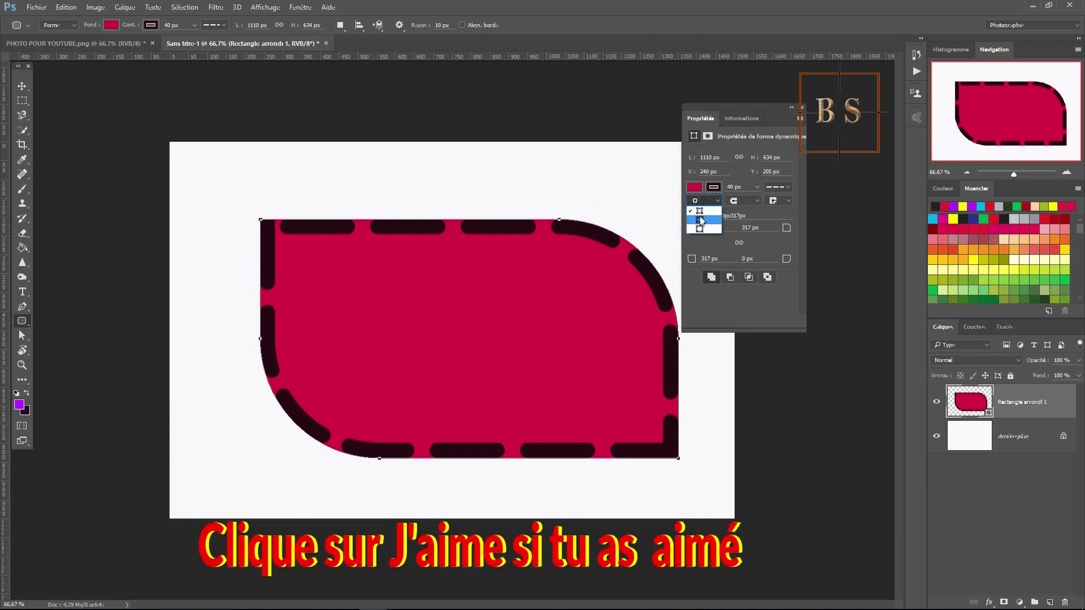
left_click(700, 220)
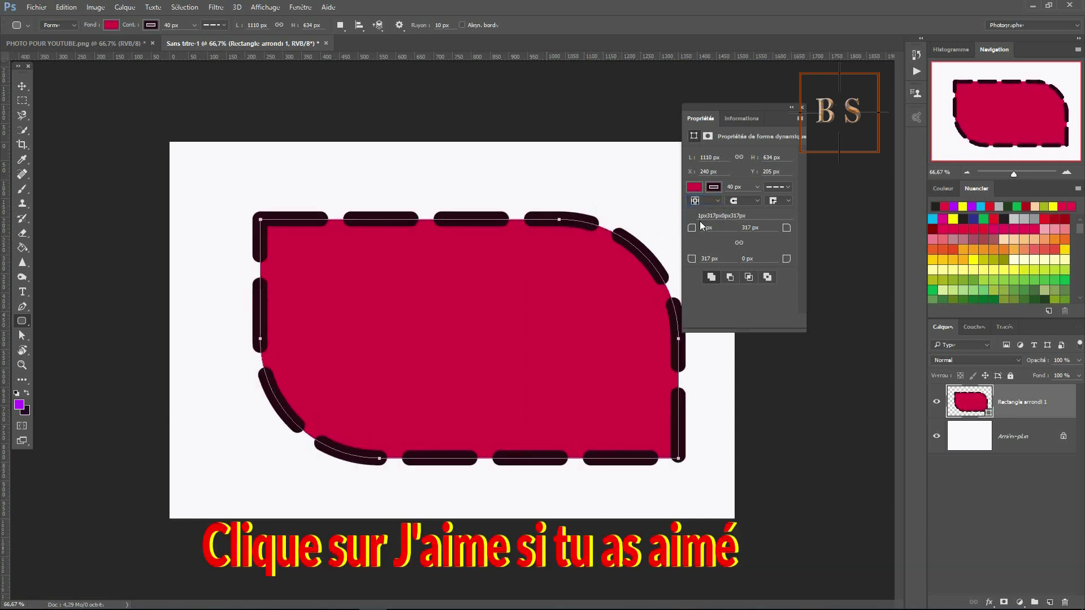
left_click(714, 202)
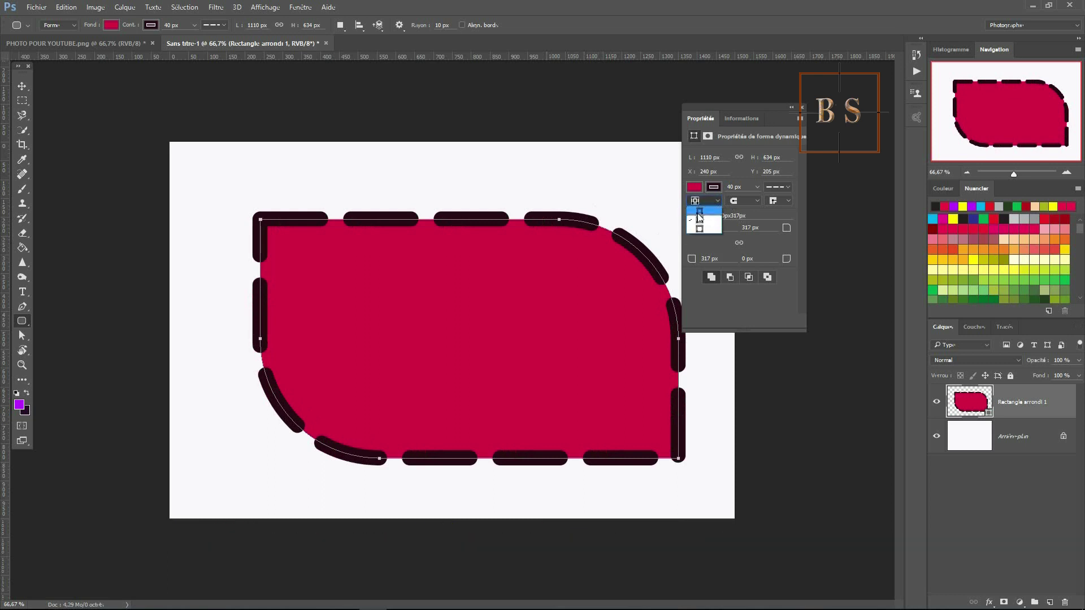
left_click(699, 229)
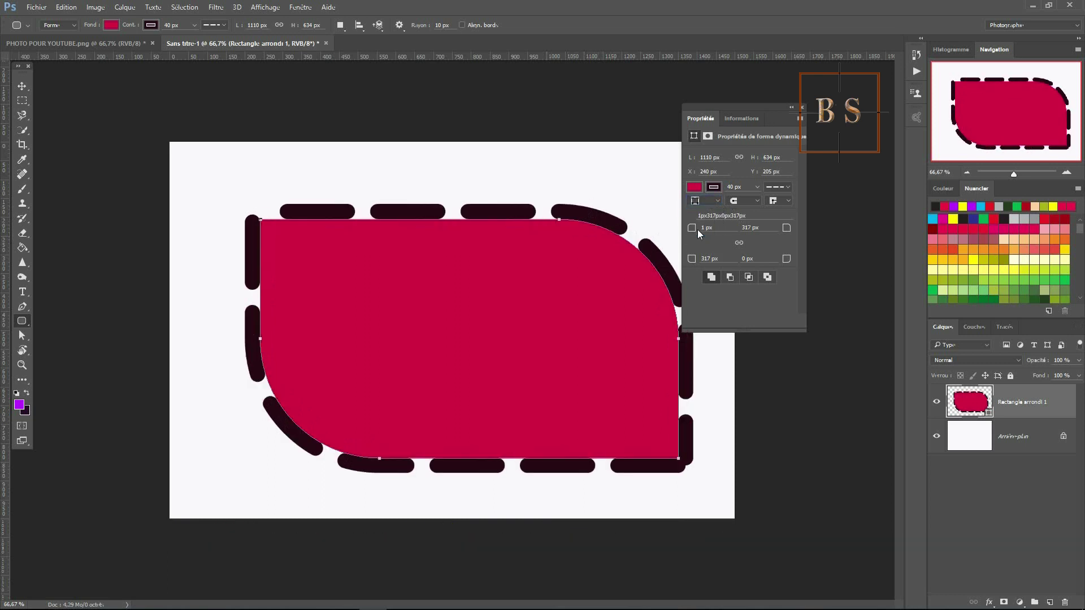
left_click(718, 203)
left_click(706, 212)
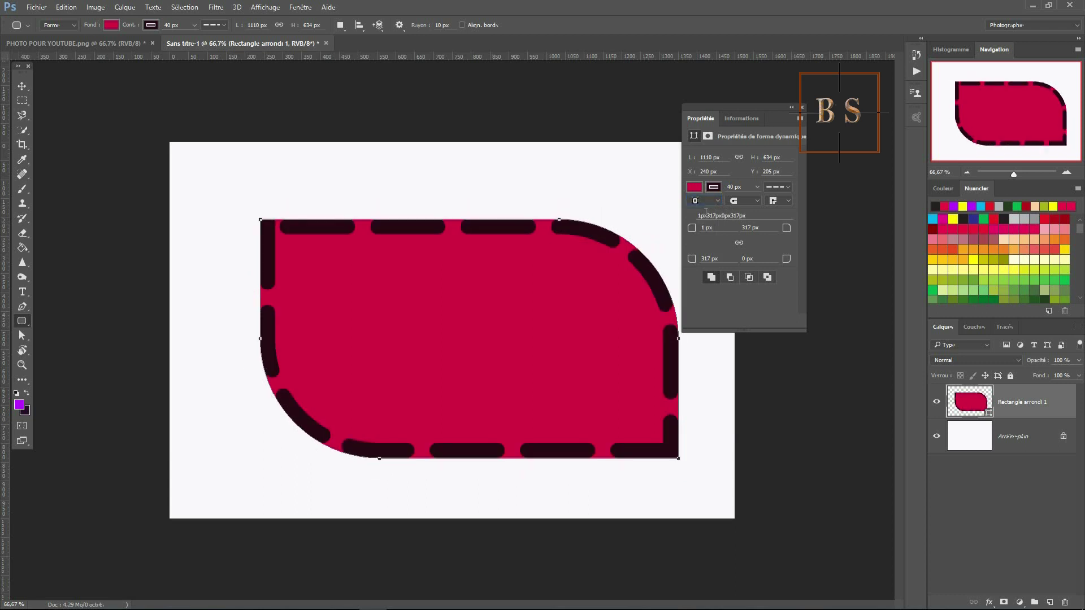
key("Delete")
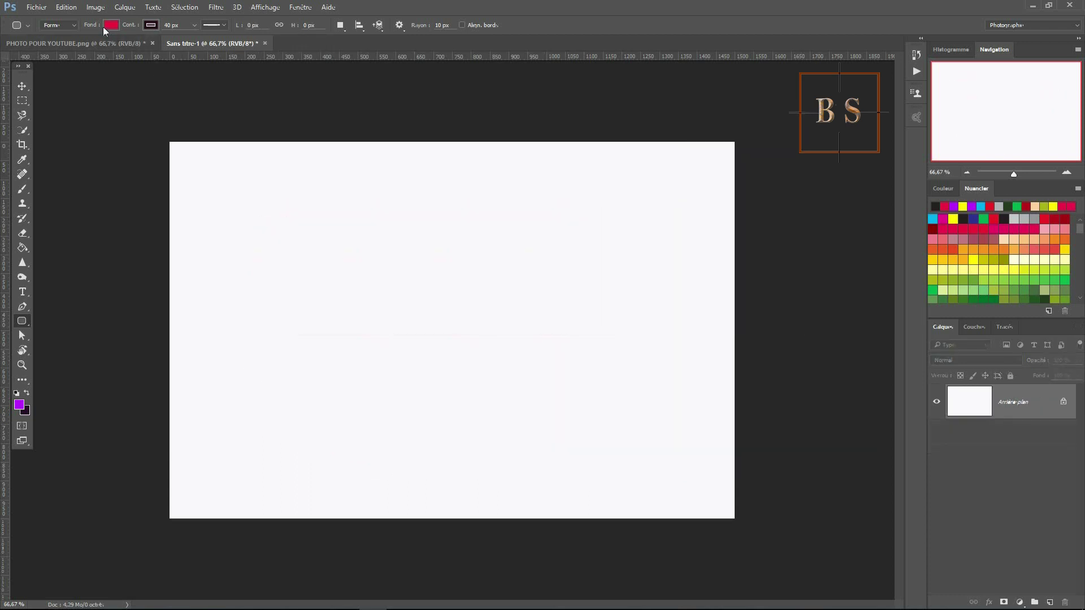
Step: Draw a 980 × 685 px crimson ellipse with the Ellipse Tool
right_click(21, 323)
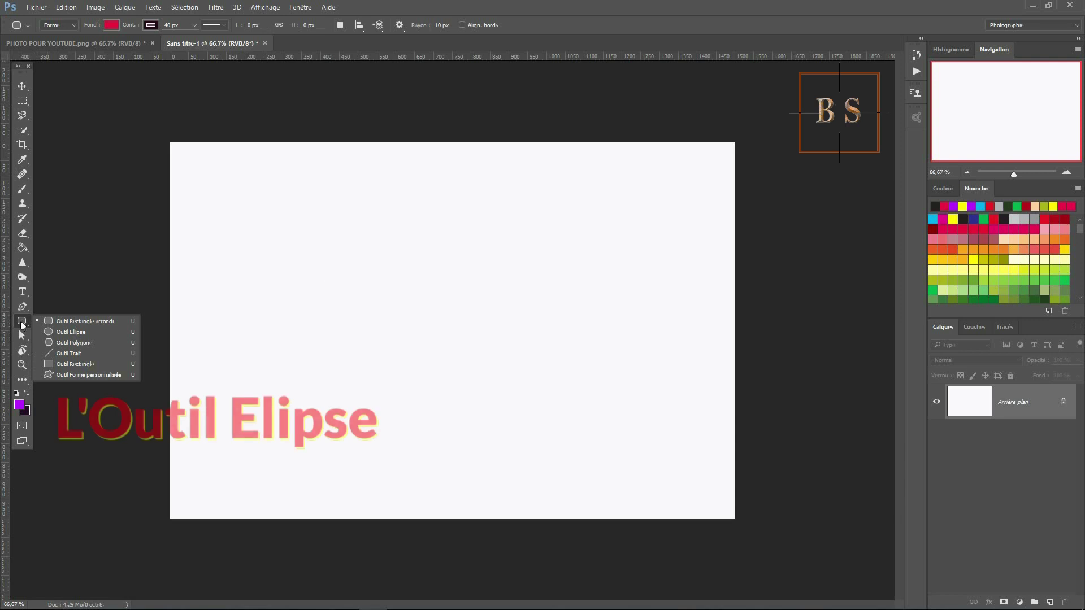
left_click(62, 331)
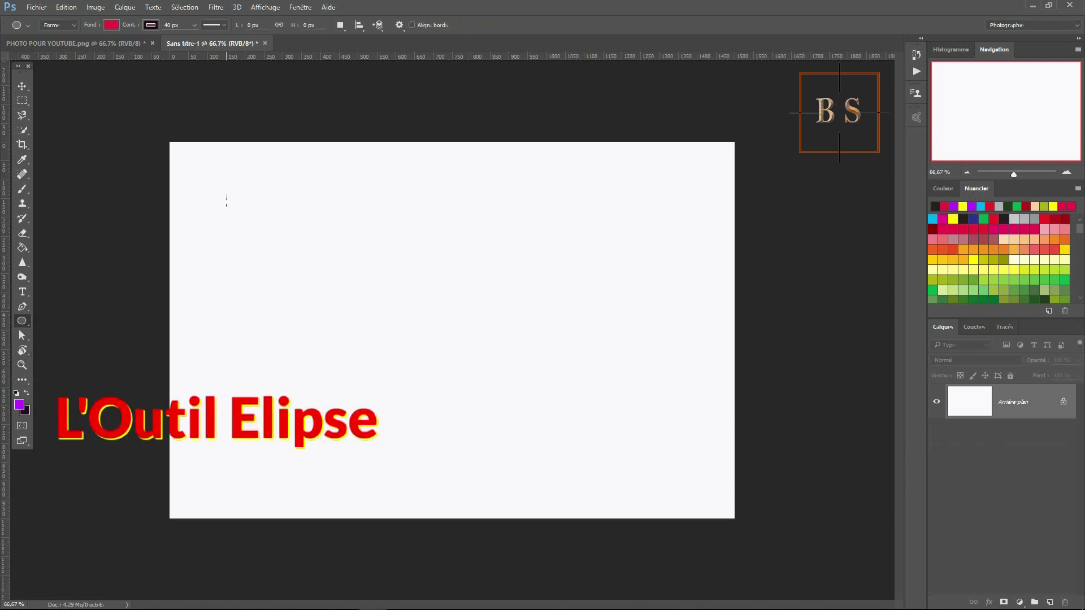
mouse_move(263, 217)
left_mouse_down()
mouse_move(564, 465)
mouse_move(618, 480)
mouse_move(645, 359)
mouse_move(612, 286)
mouse_move(424, 333)
mouse_move(582, 459)
mouse_move(637, 310)
mouse_move(642, 246)
mouse_move(650, 410)
mouse_move(318, 473)
mouse_move(259, 467)
mouse_move(336, 472)
mouse_move(585, 414)
mouse_move(674, 316)
mouse_move(650, 479)
mouse_move(641, 459)
mouse_move(632, 475)
left_mouse_up()
key("shift")
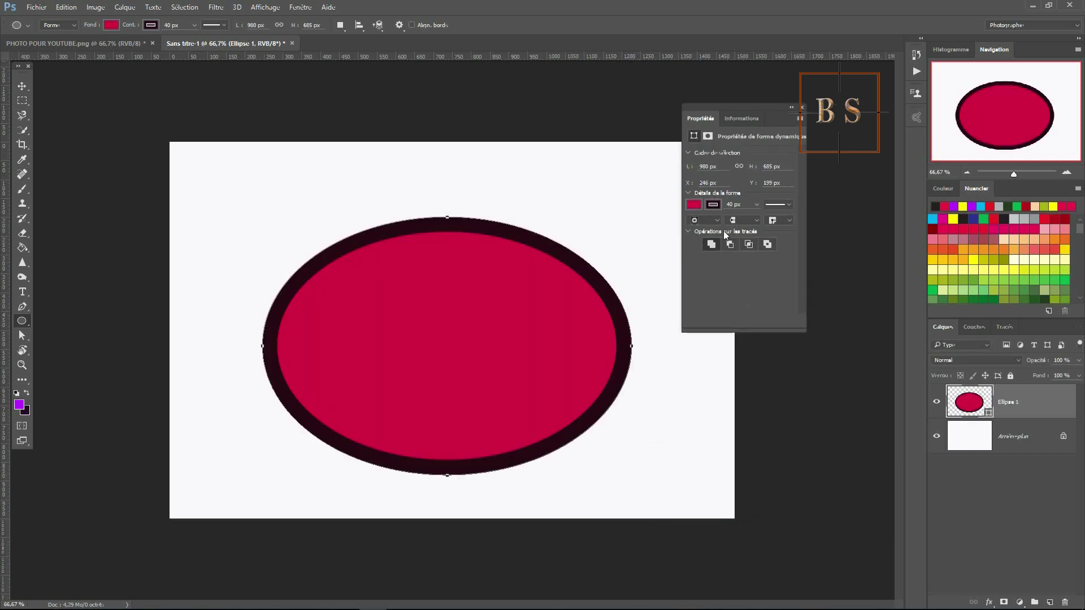
Step: Change the ellipse outline to dashes, then round dots, close Properties, and delete it
left_click(785, 205)
left_click(724, 258)
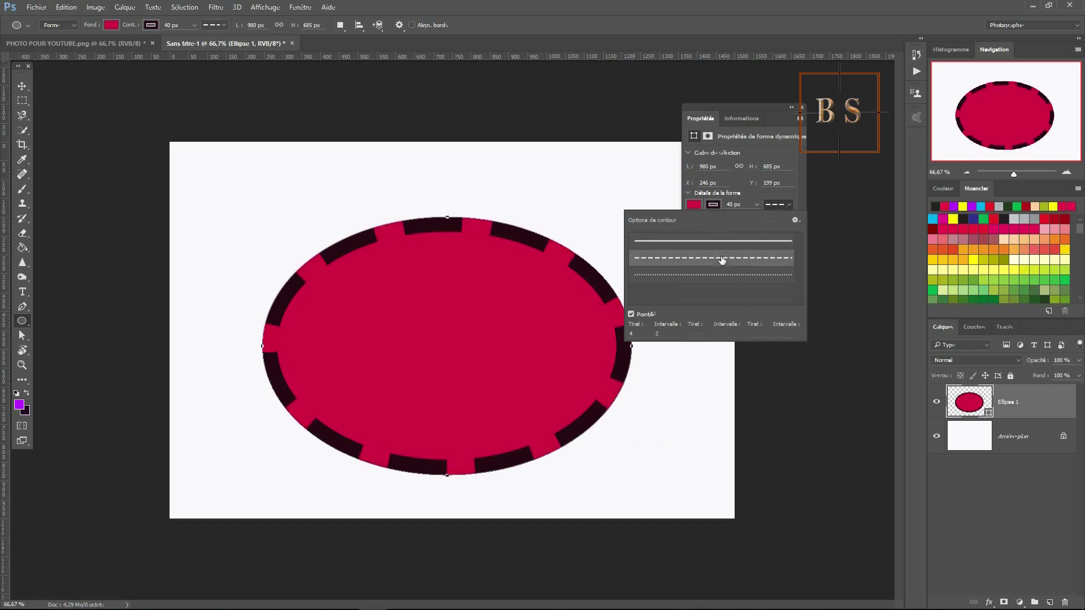
left_click(723, 275)
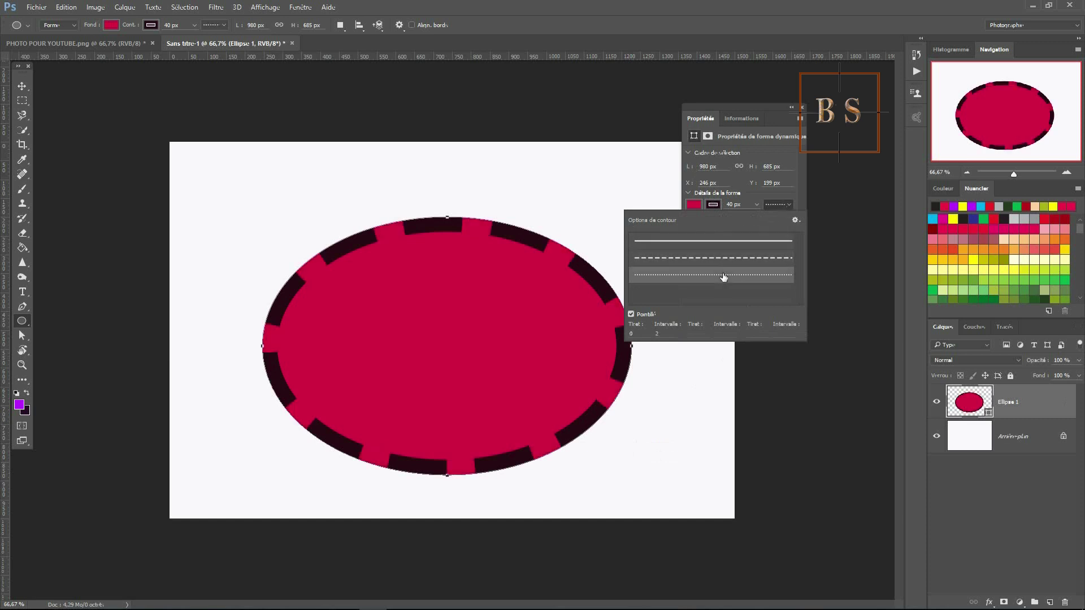
left_click(849, 224)
left_click(574, 232)
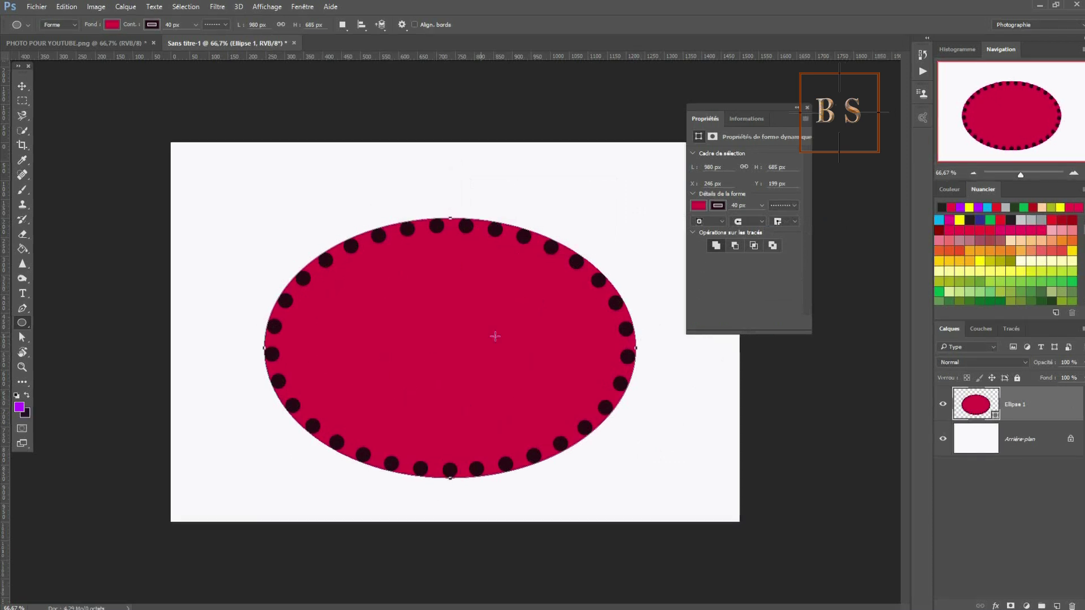
left_click(807, 107)
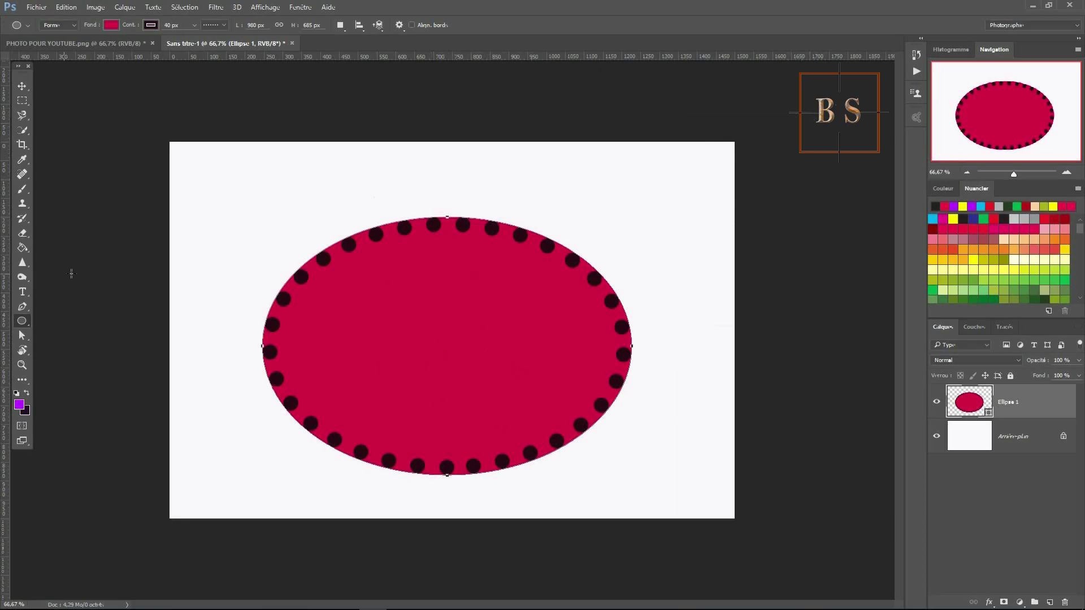
key("Delete")
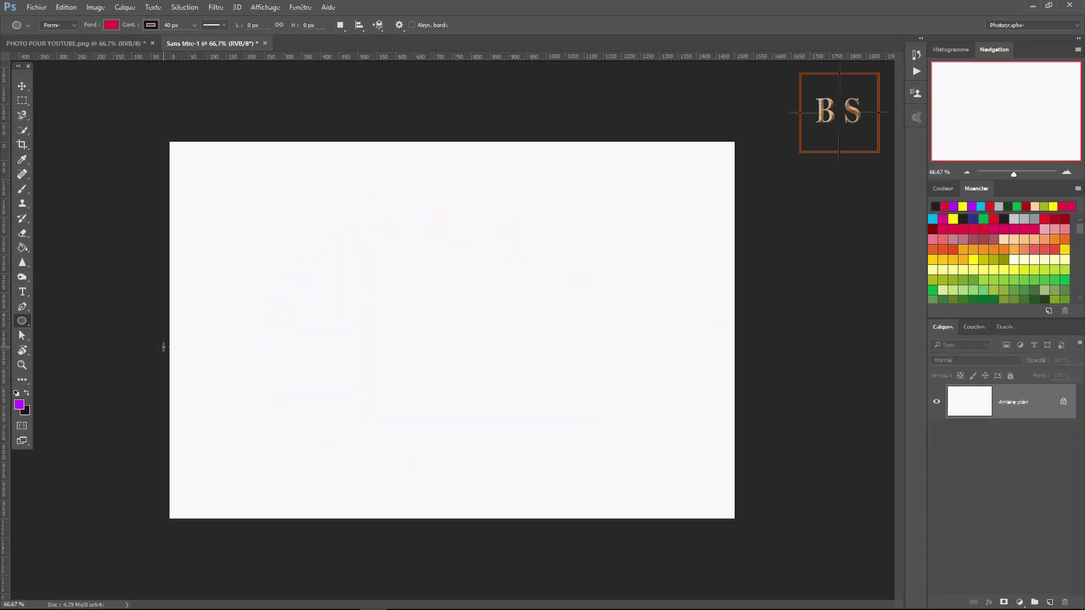
Step: Set the Ellipse tool's geometry to Cercle and draw a first large circle on the left
left_click(399, 26)
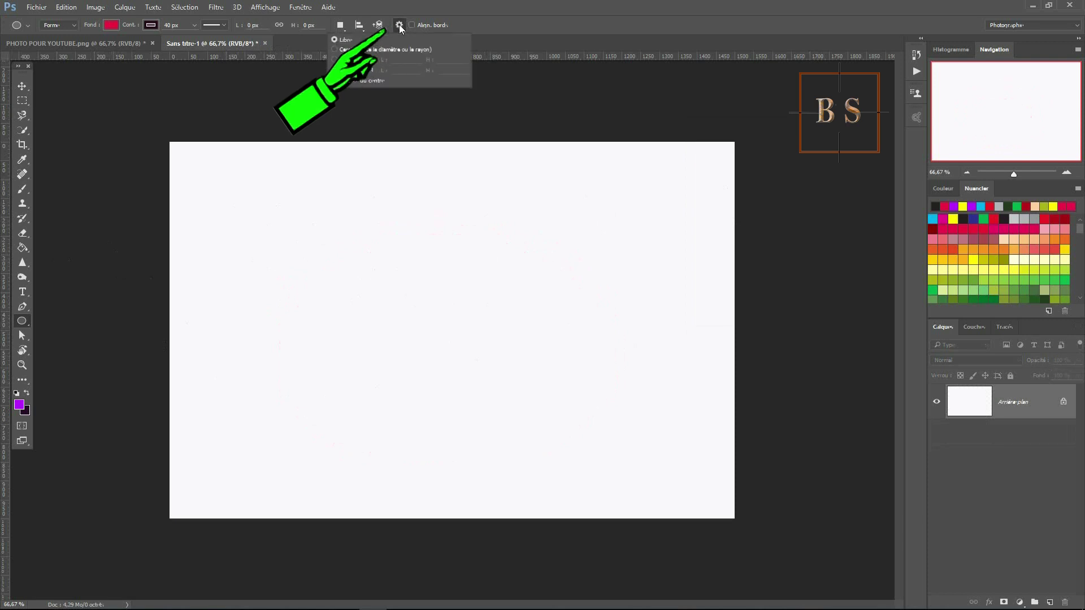
left_click(334, 49)
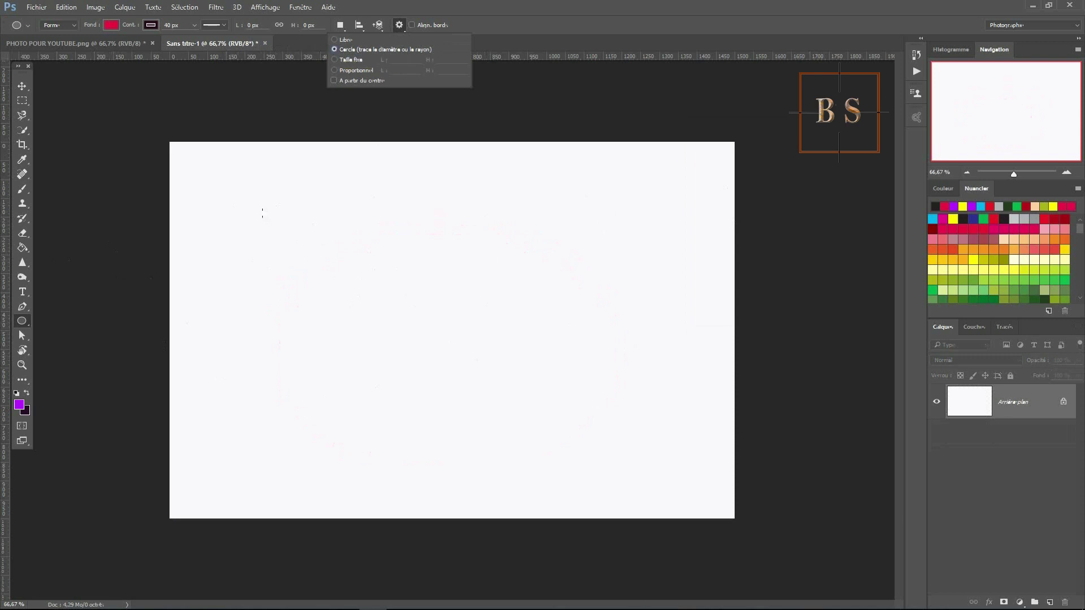
left_click_drag(262, 213, 486, 455)
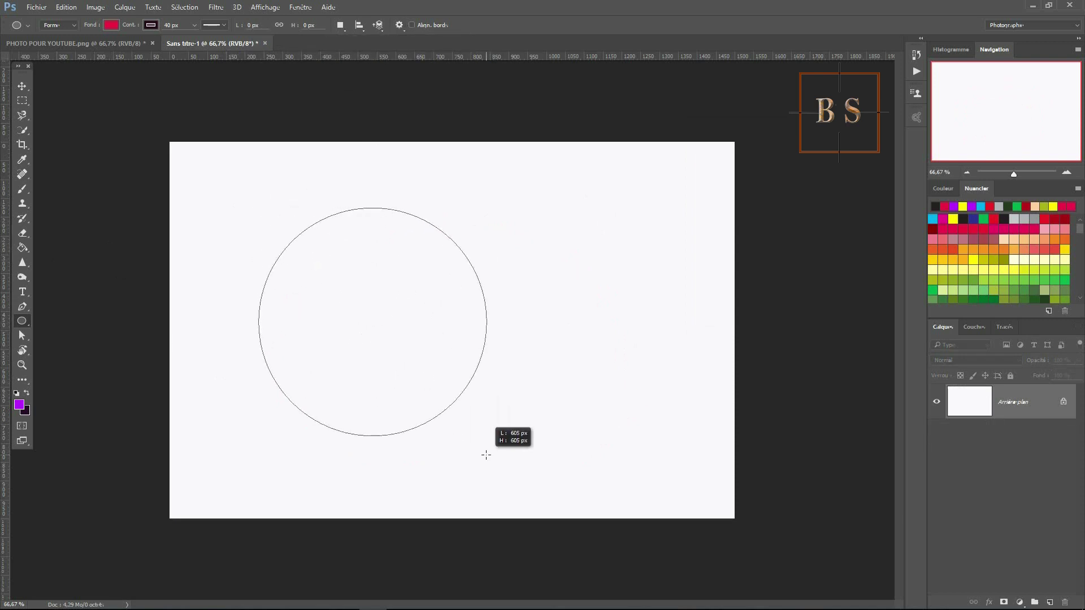
left_click_drag(486, 455, 386, 348)
Step: Draw five more crimson circles of various sizes around the canvas
left_click_drag(544, 215, 639, 311)
left_click_drag(455, 308, 488, 341)
left_click_drag(432, 204, 507, 278)
left_click_drag(321, 390, 449, 518)
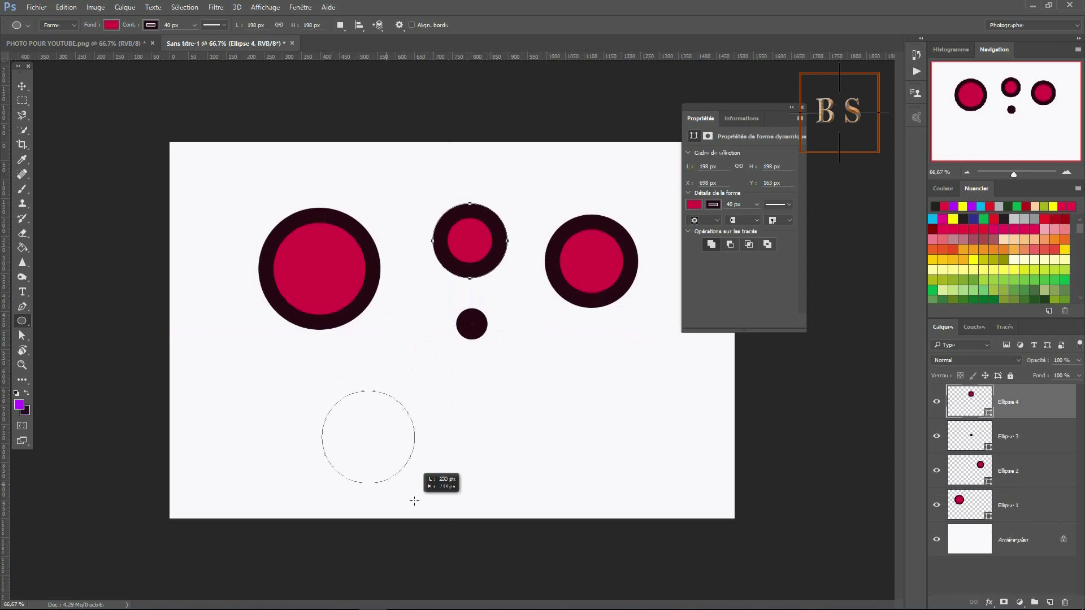
left_click_drag(533, 390, 613, 492)
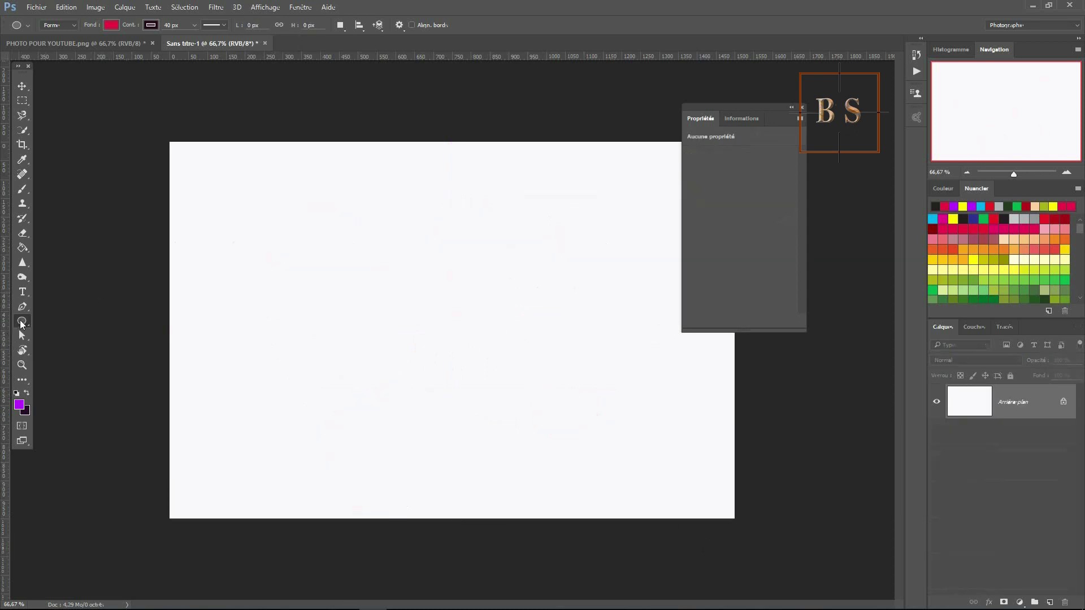
Step: Draw a 30-sided crimson polygon about 676 px wide, then undo it
right_click(16, 321)
left_click(58, 343)
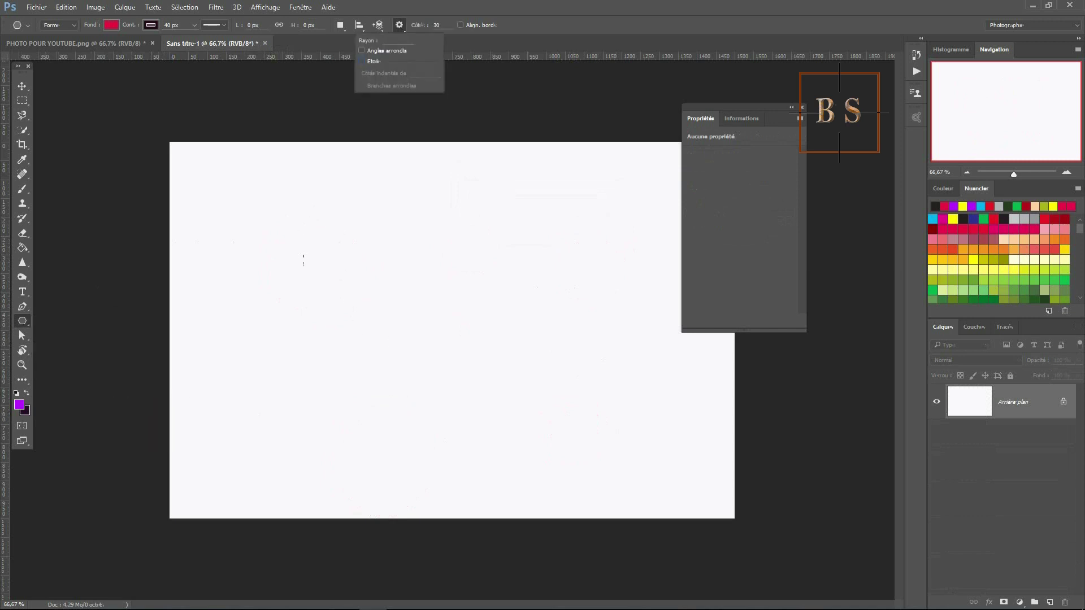
left_click_drag(290, 217, 341, 310)
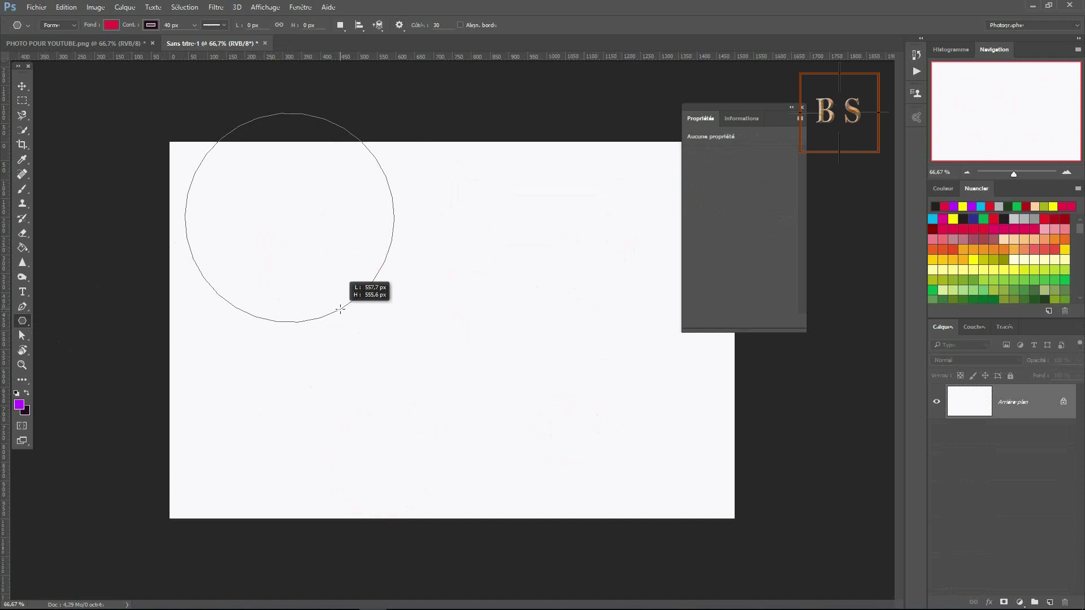
mouse_move(340, 310)
left_mouse_down()
mouse_move(443, 426)
mouse_move(625, 455)
mouse_move(402, 448)
mouse_move(509, 429)
mouse_move(487, 426)
left_mouse_up()
key("space")
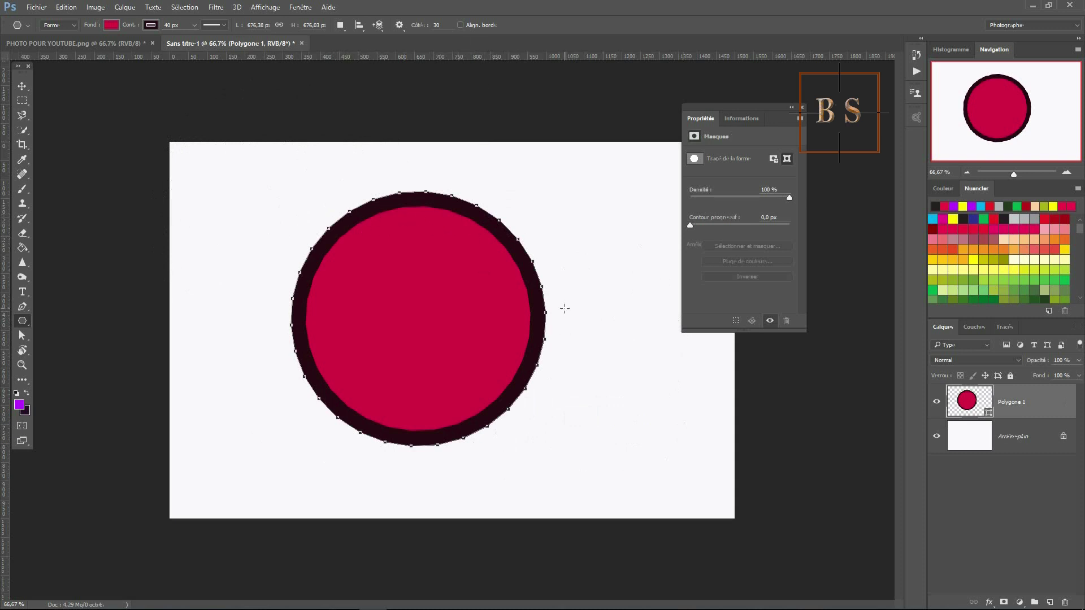
key("ctrl+z")
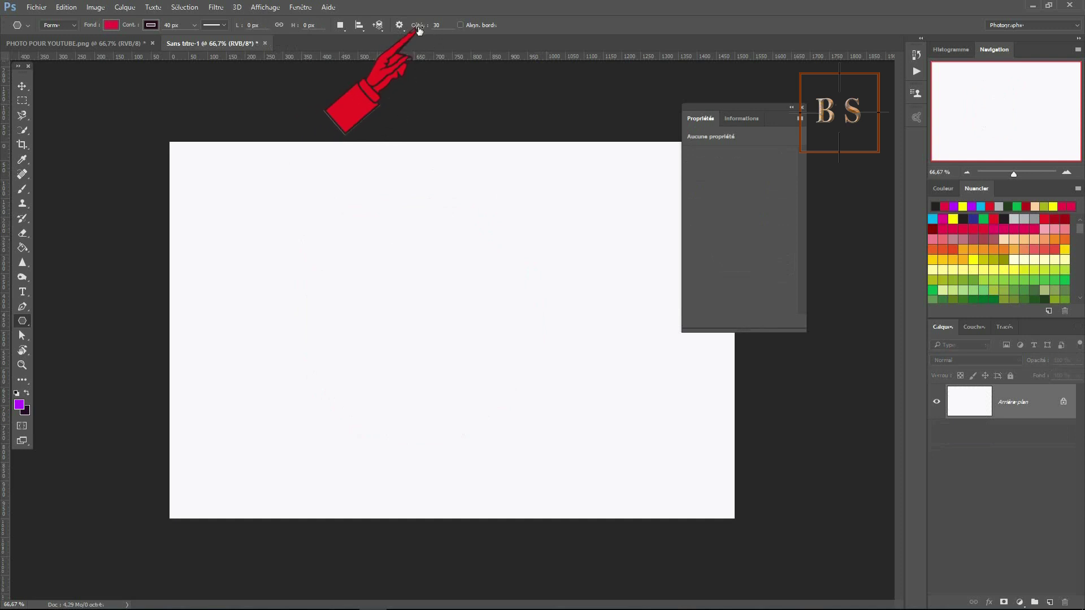
Step: Draw a 6-sided crimson hexagon about 744 × 735 px, test feathering its edges, then remove it
left_click(438, 24)
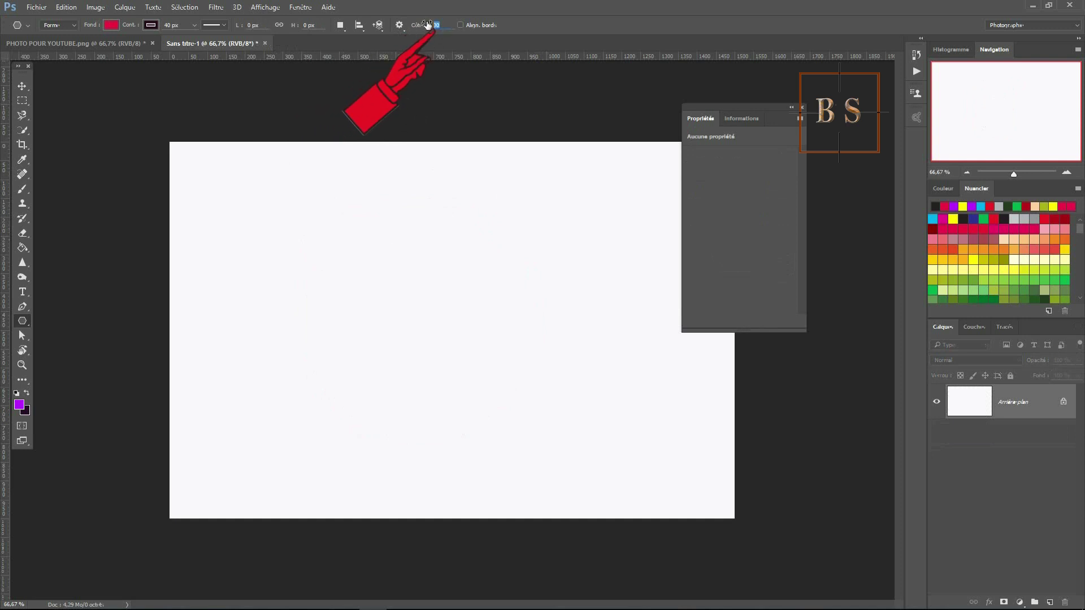
type("6")
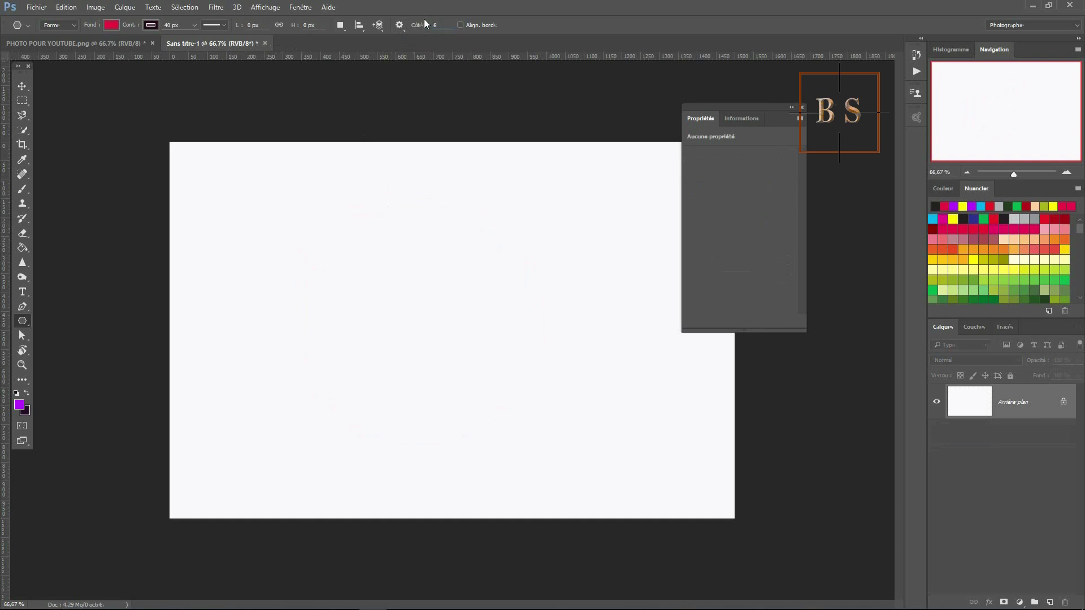
left_click_drag(397, 269, 497, 399)
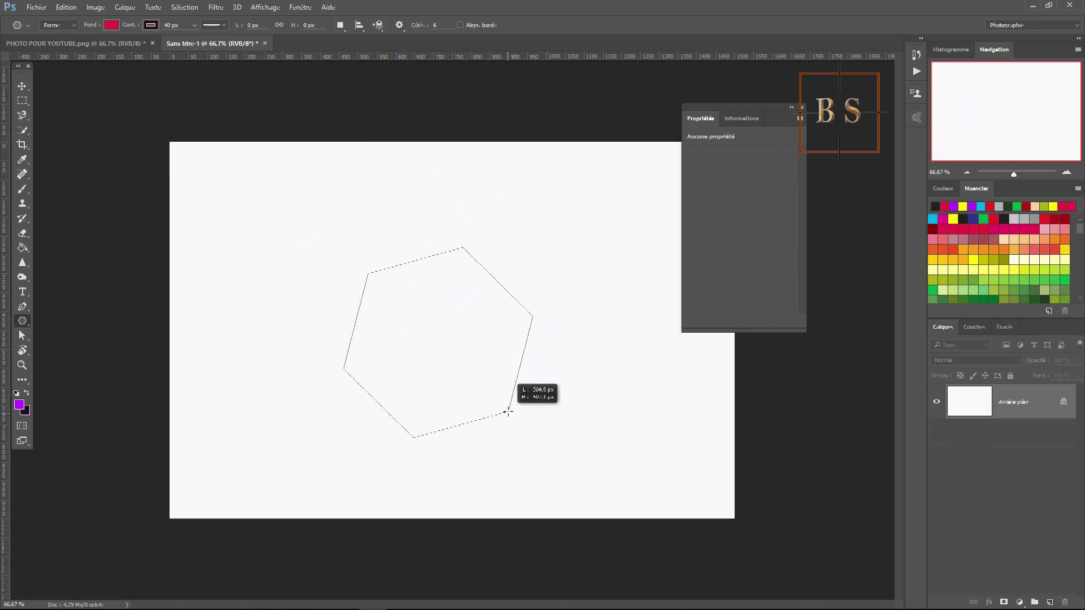
left_click_drag(497, 399, 537, 447)
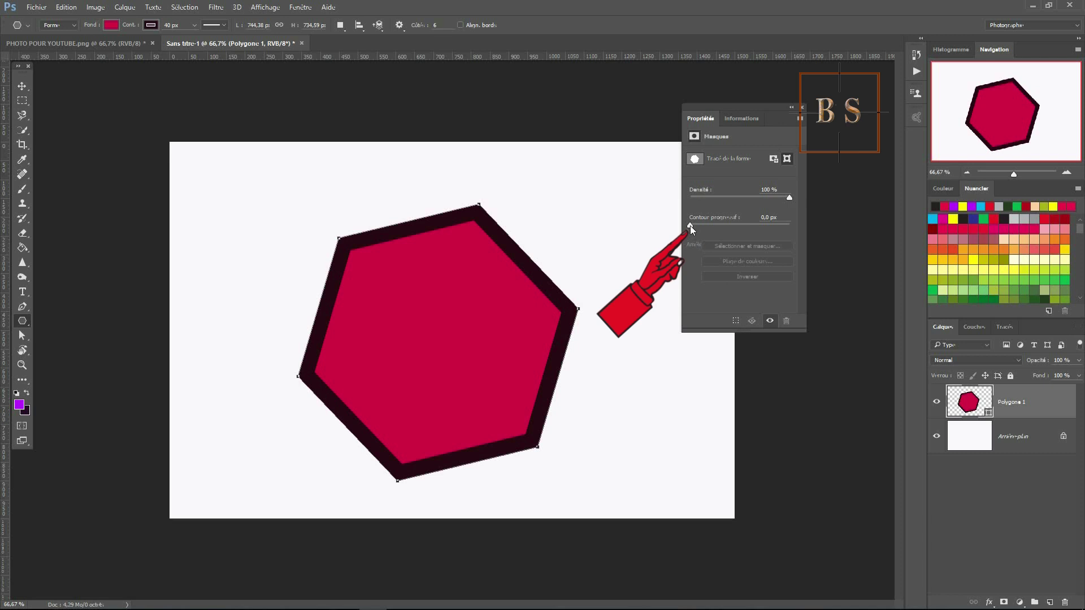
left_click_drag(689, 225, 747, 229)
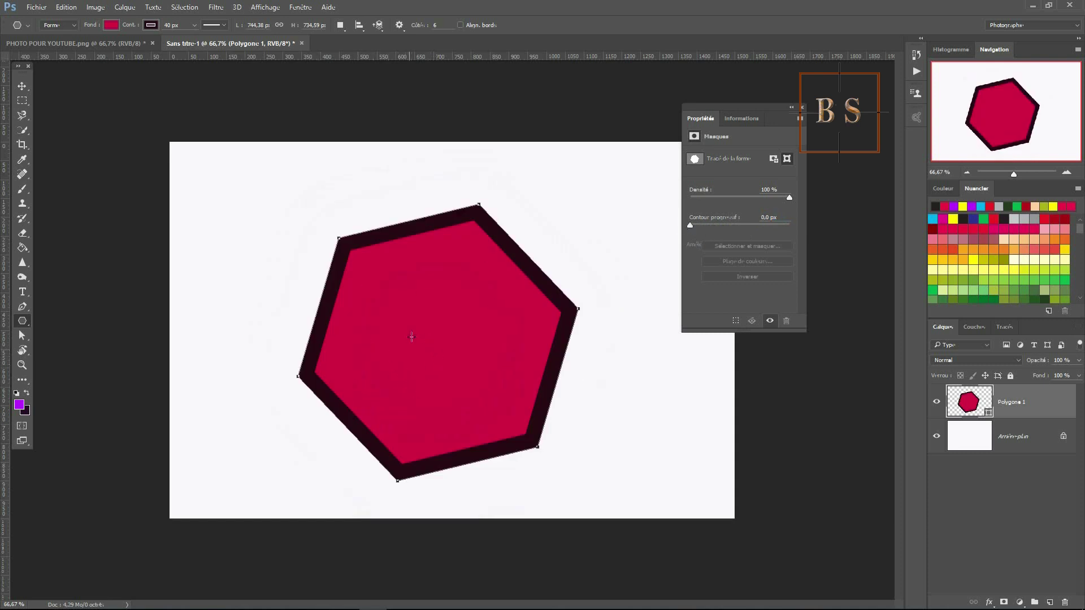
key("ctrl+z")
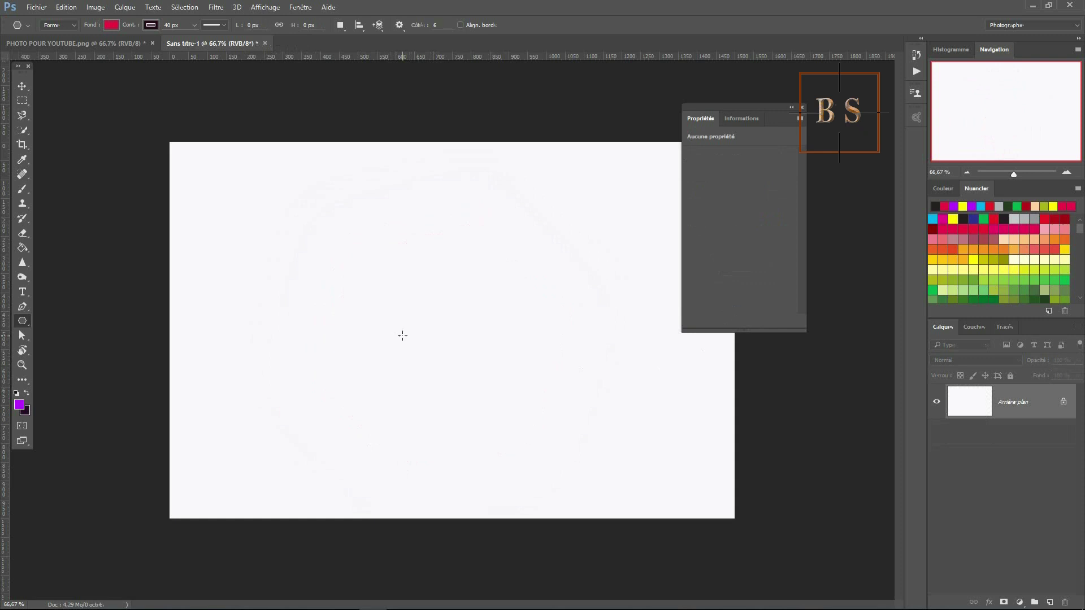
Step: Switch to the Polygon tool with the Star option enabled
right_click(23, 323)
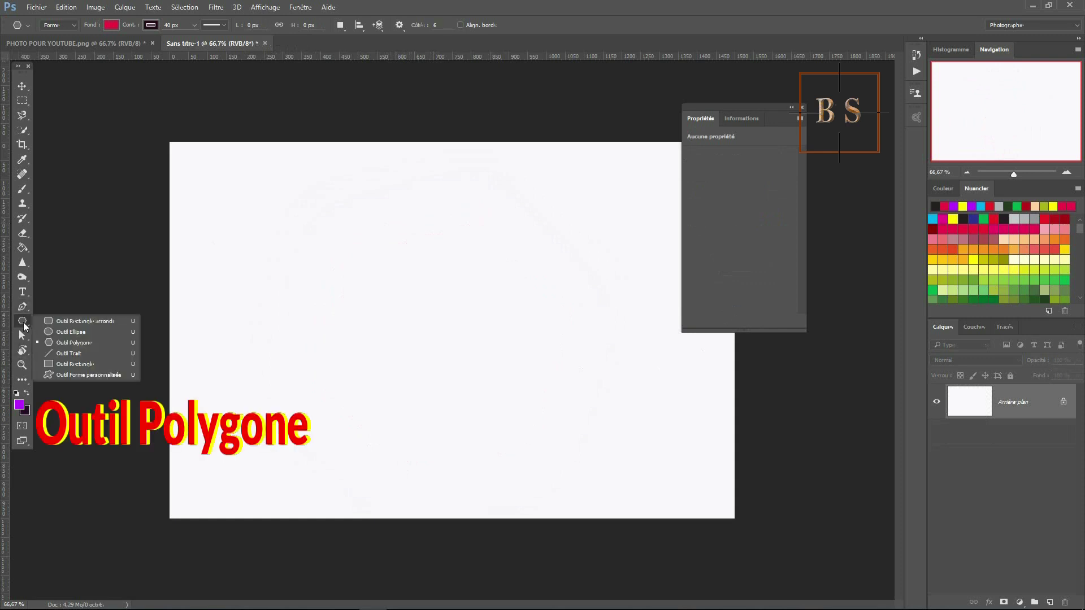
left_click(69, 344)
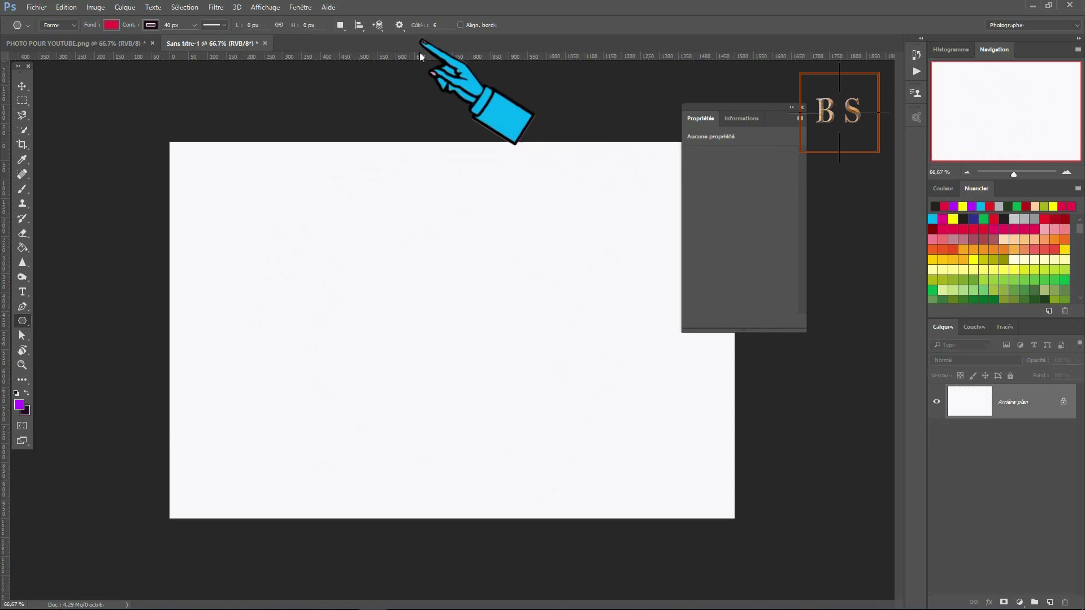
left_click(399, 26)
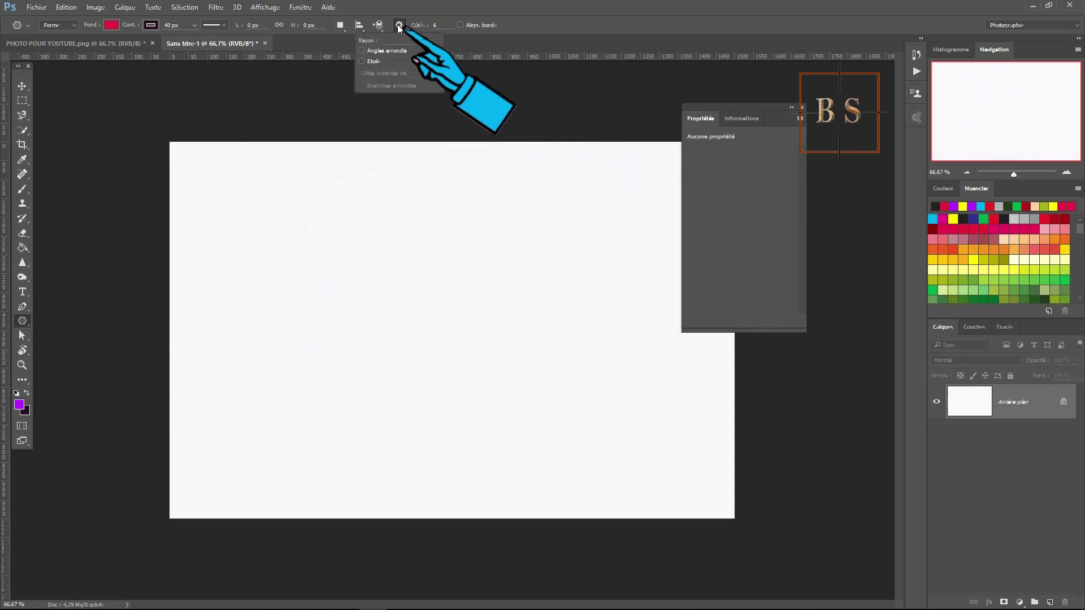
left_click(362, 61)
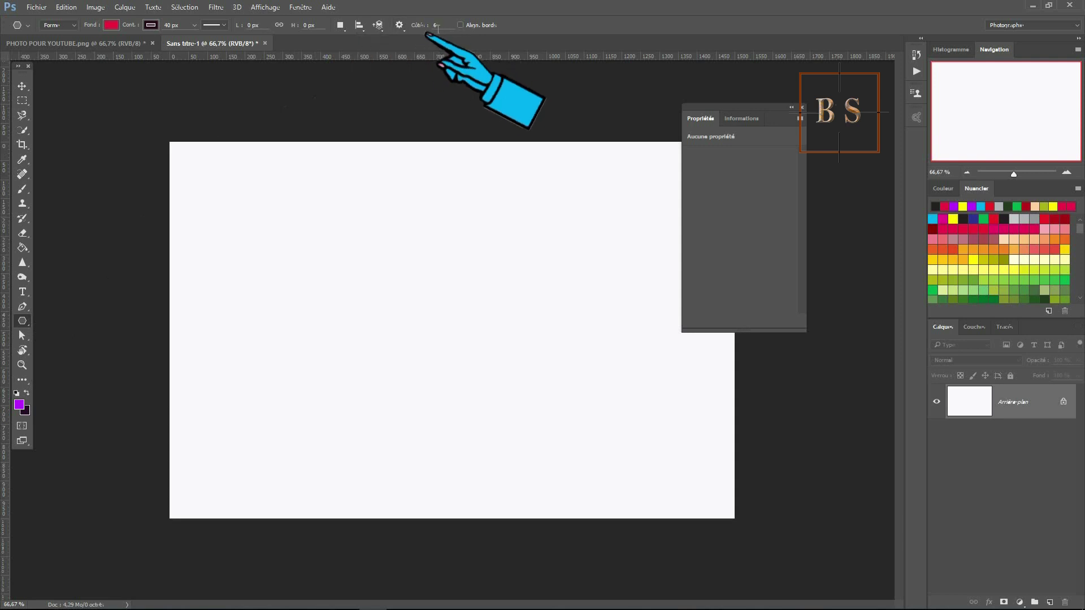
Step: Drag out a six-pointed crimson star about 898 × 786 px, then undo it
mouse_move(363, 248)
left_mouse_down()
mouse_move(381, 299)
mouse_move(462, 422)
left_mouse_up()
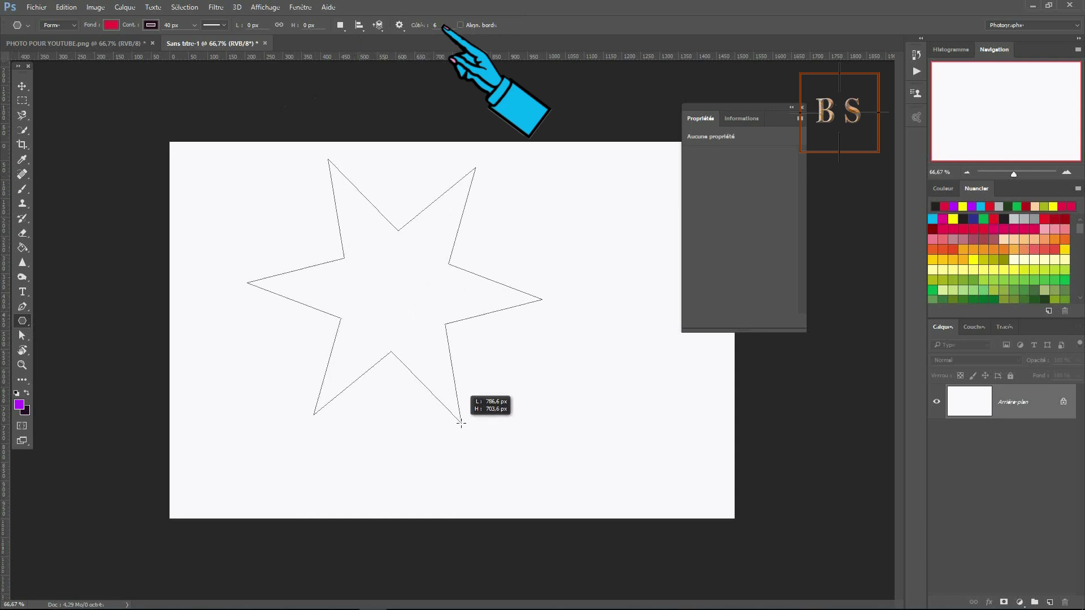
left_click_drag(461, 422, 514, 468)
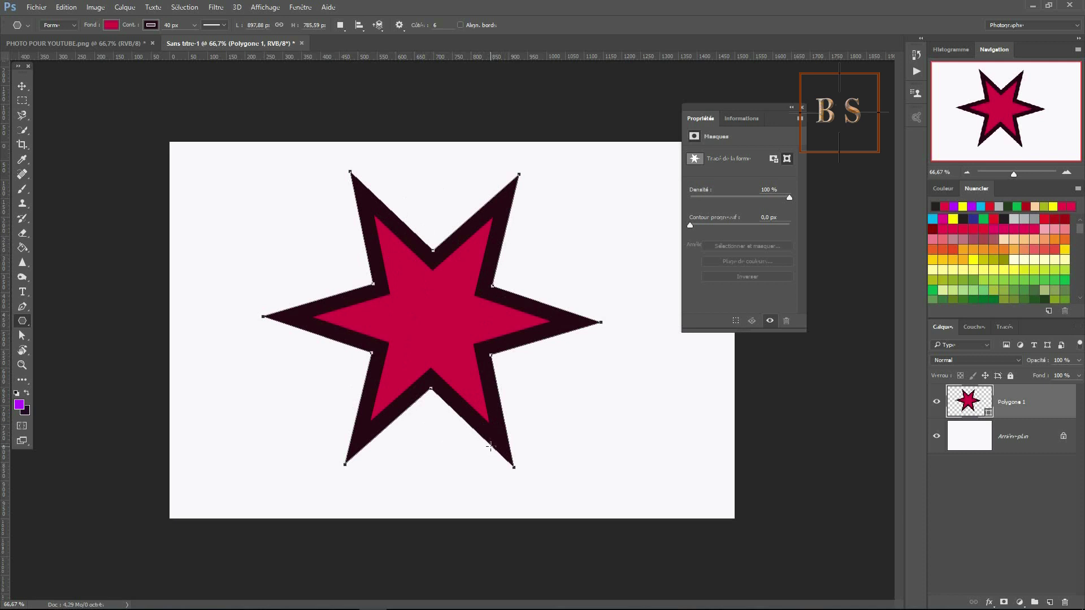
key("ctrl+z")
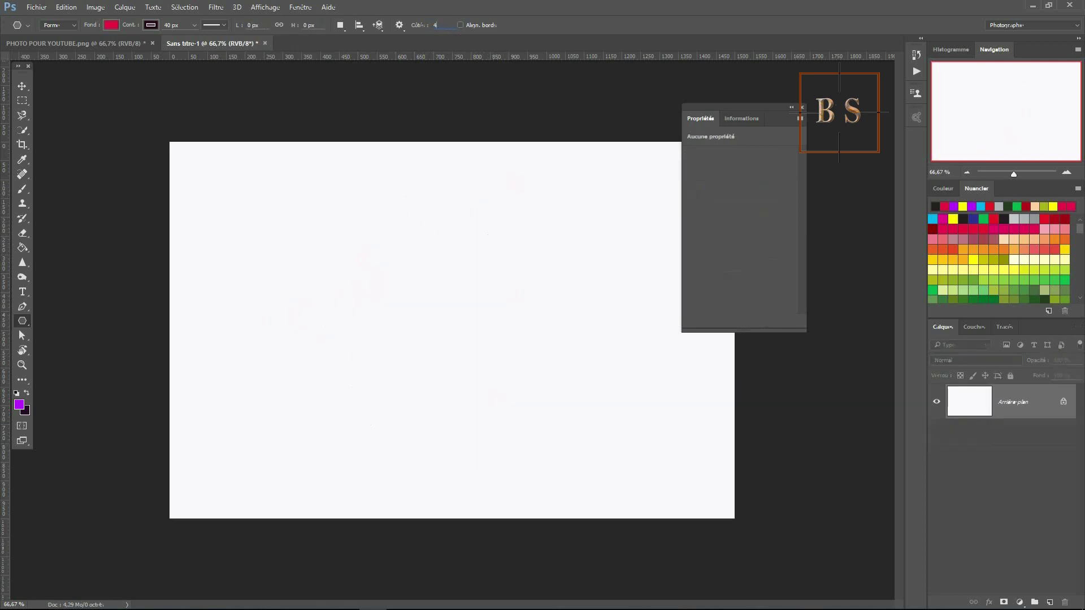
Step: Draw a four-pointed star on the canvas, then undo it
left_click_drag(342, 253, 411, 343)
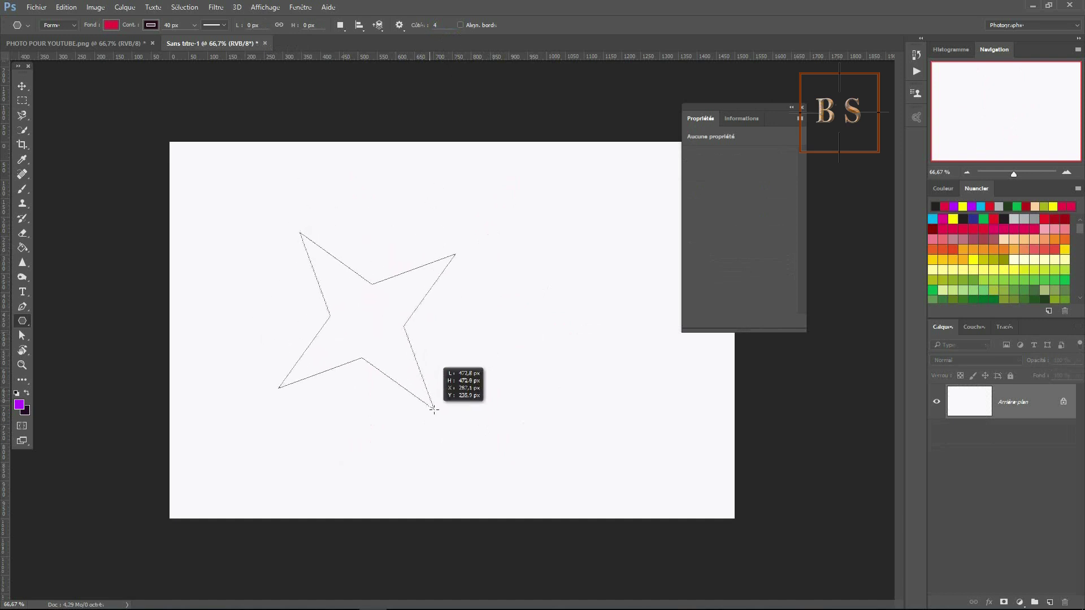
left_click_drag(411, 344, 474, 453)
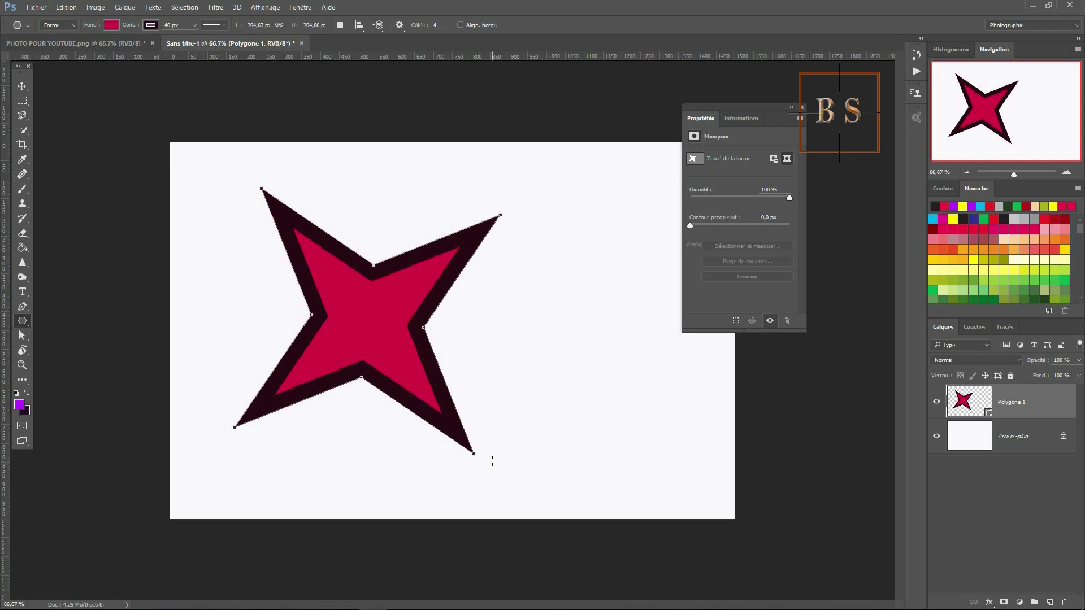
key("ctrl+z")
Step: Set the star to 5 points, draw a five-pointed star, then undo it
left_click(435, 25)
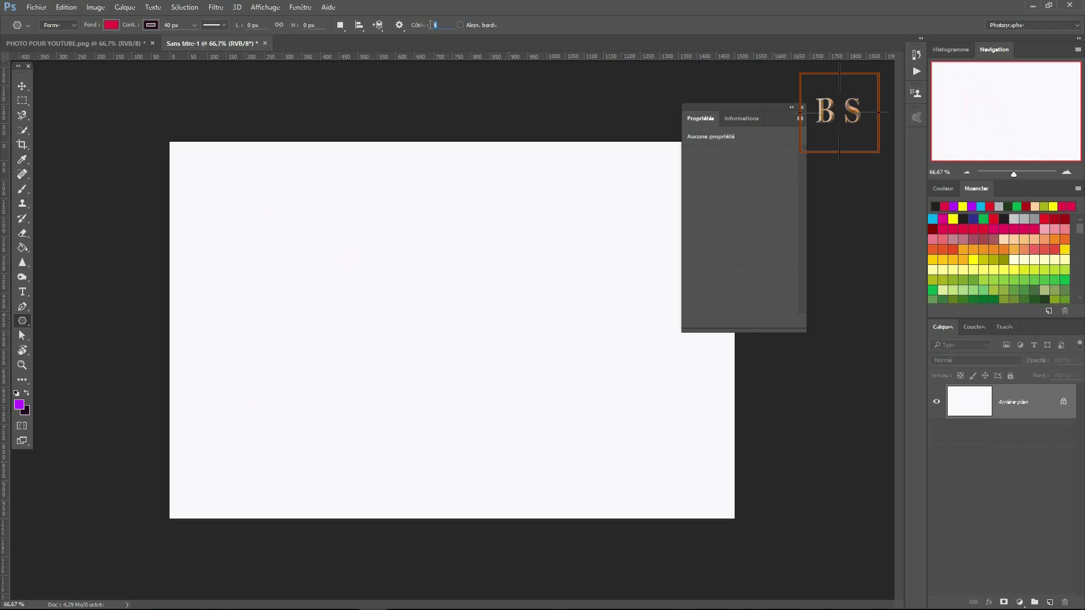
type("5")
left_click_drag(337, 259, 479, 477)
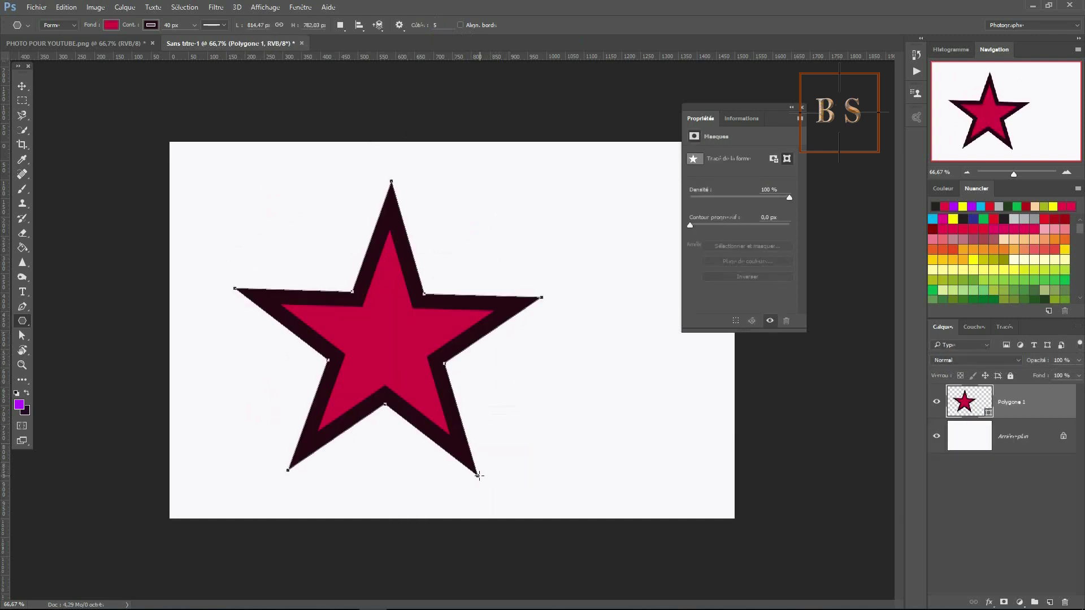
key("ctrl+z")
type("30")
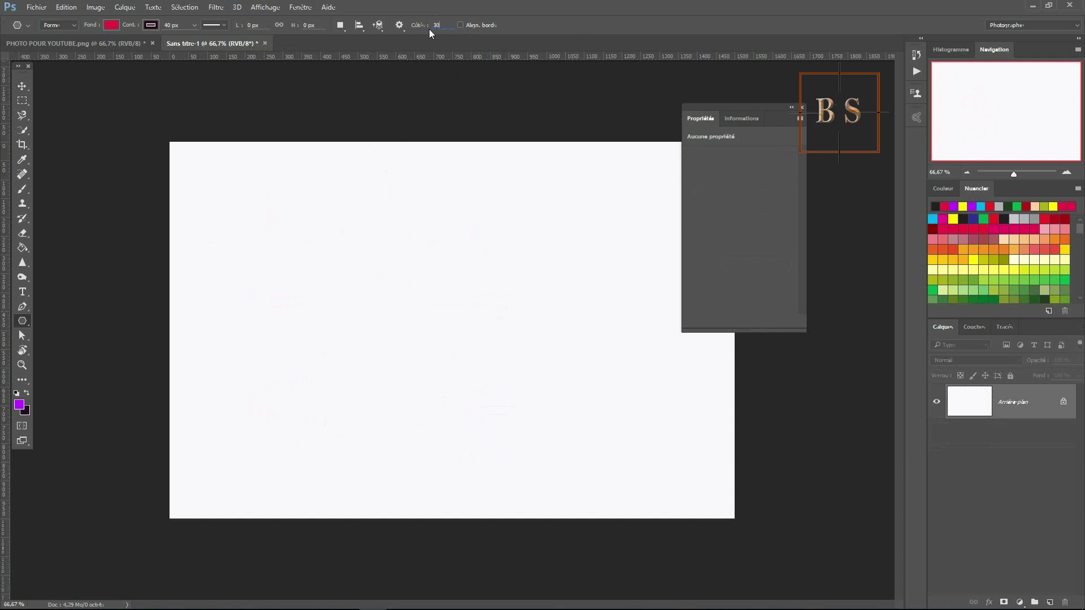
Step: Drag out the 30-point starburst across the canvas and give it a yellow fill
left_click_drag(363, 277, 495, 423)
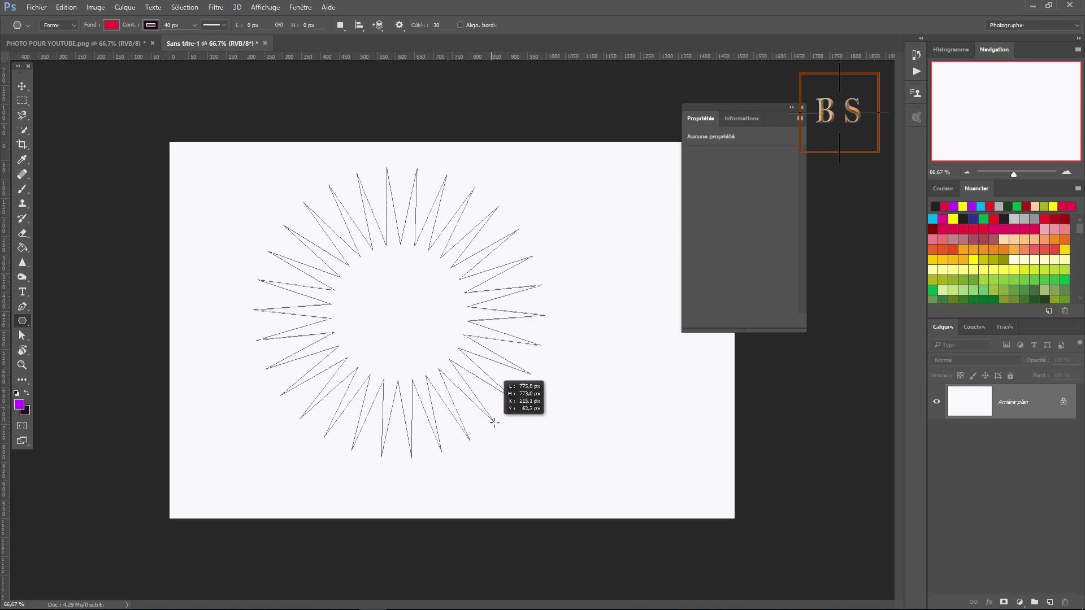
left_click_drag(494, 422, 515, 442)
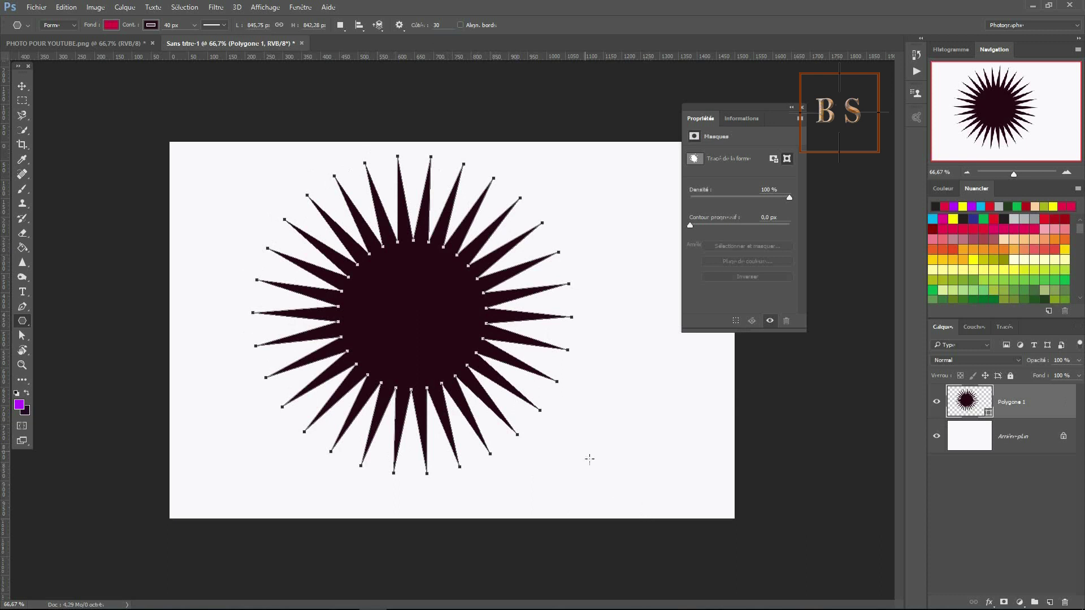
left_click(111, 25)
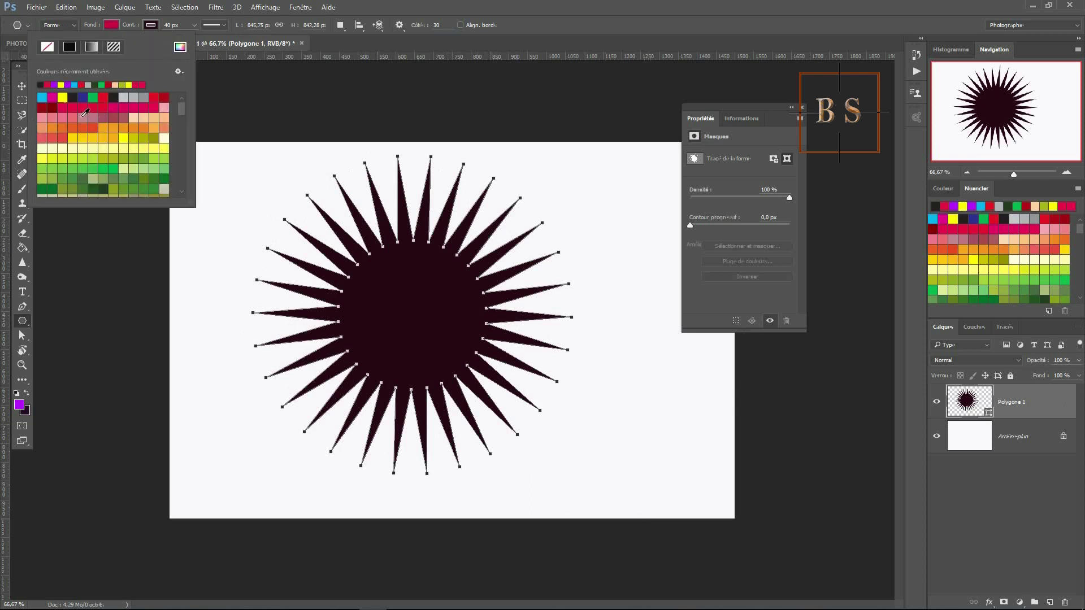
left_click(63, 97)
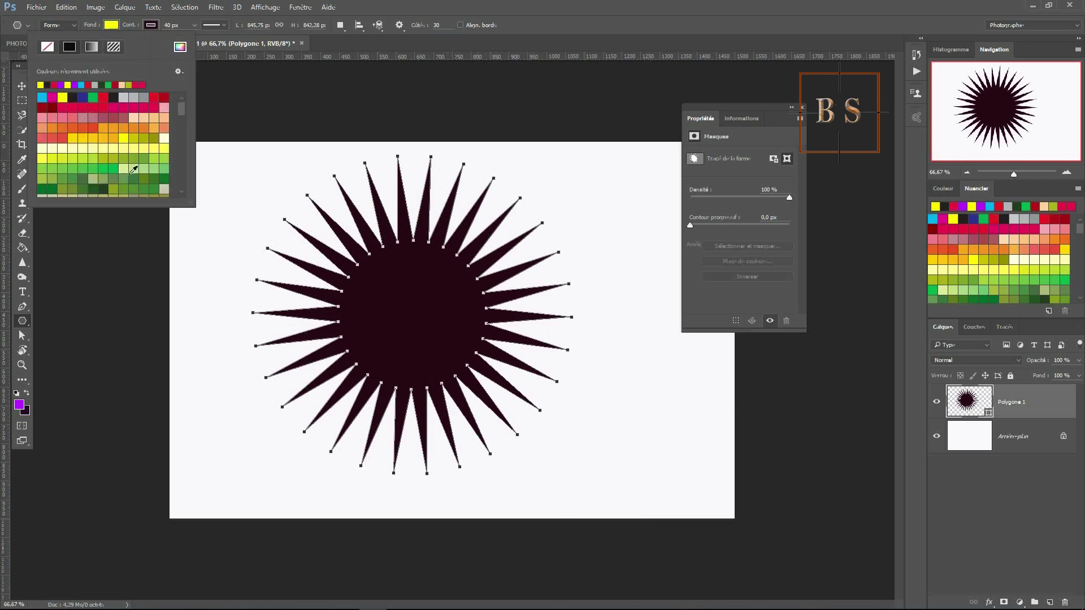
left_click(574, 37)
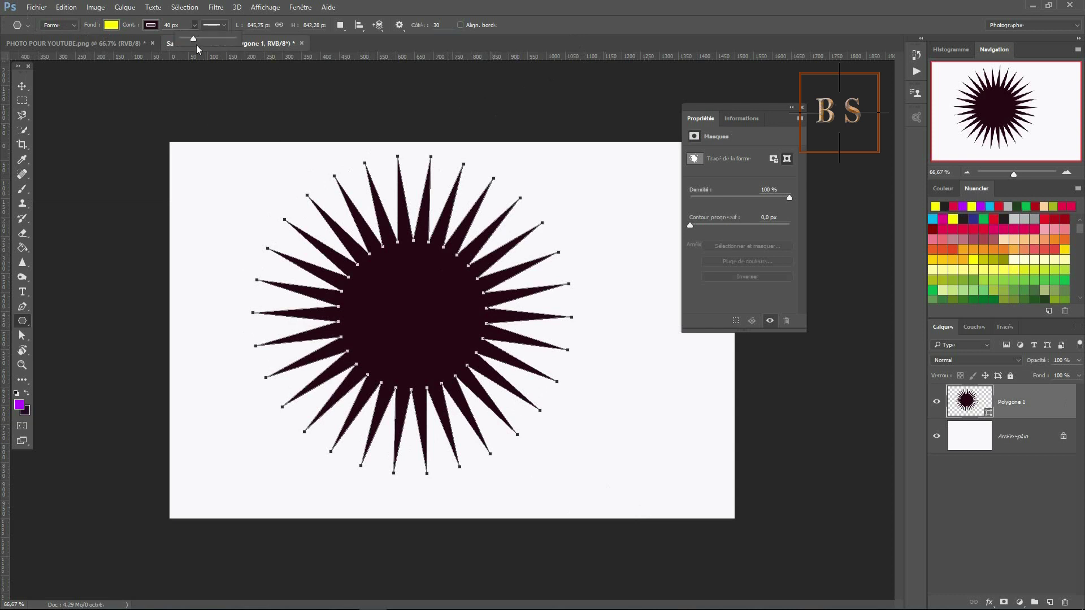
Step: Set the starburst's outline width to 10 px
left_click_drag(193, 39, 189, 39)
key("Return")
type("10")
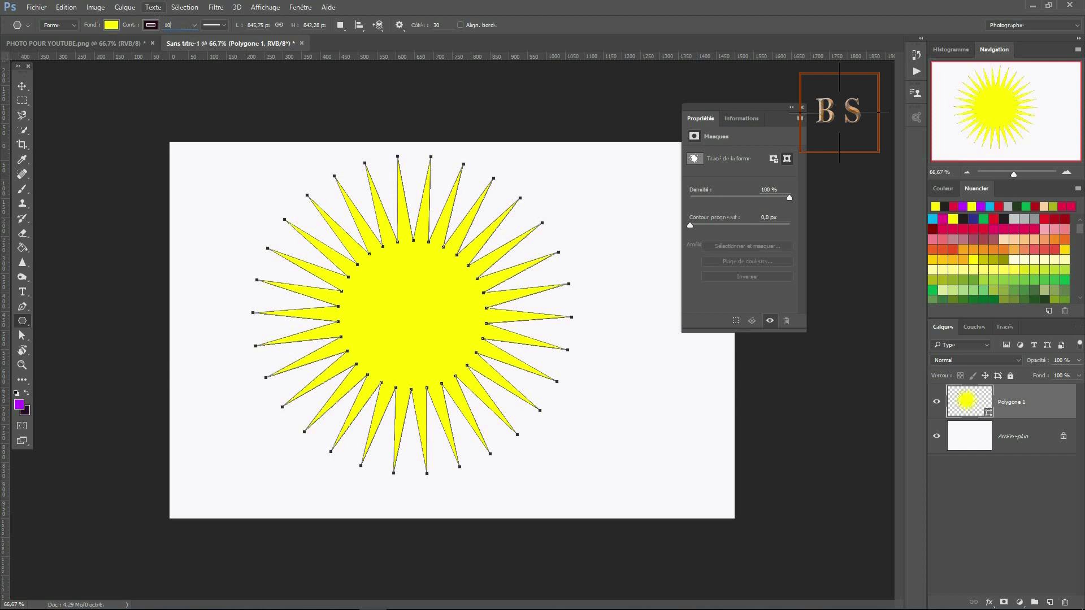
key("Return")
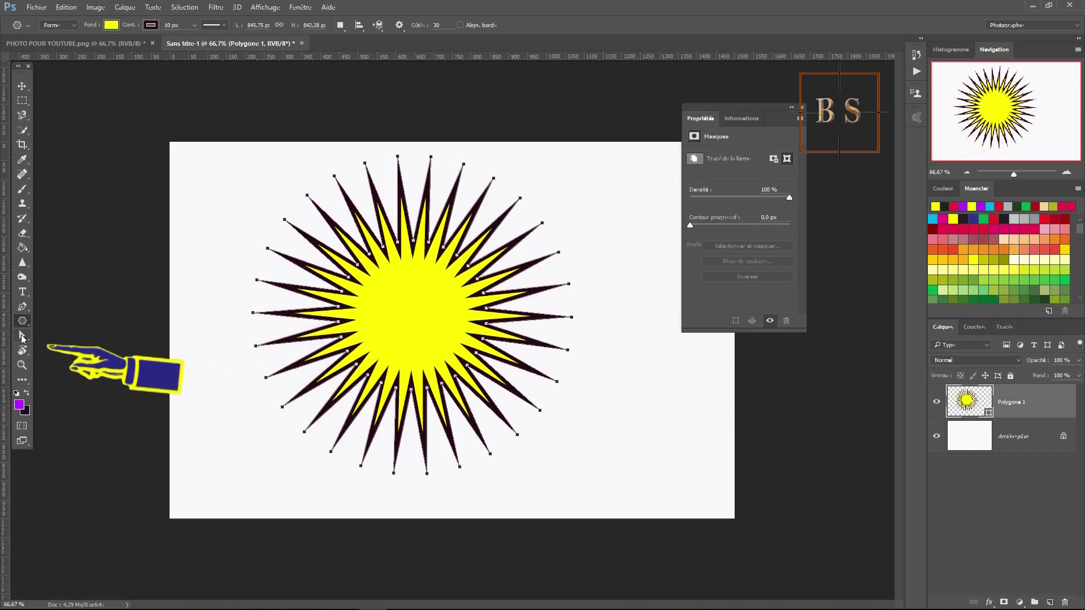
Step: With the Direct Selection tool, pull the upper-right spike far toward the top-right
left_click(22, 337)
right_click(23, 338)
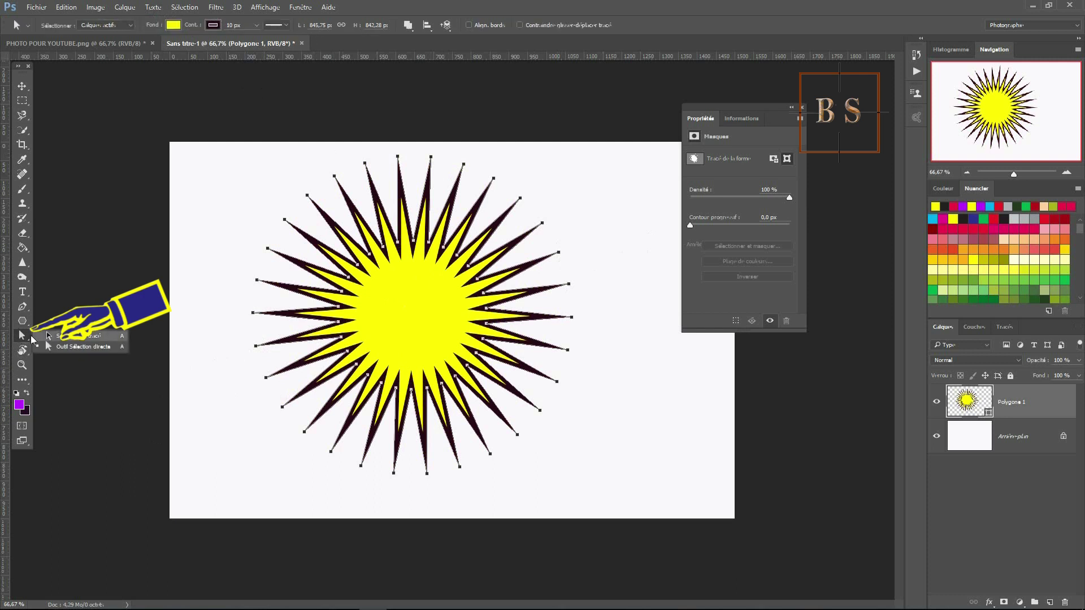
left_click(74, 347)
left_click(559, 254)
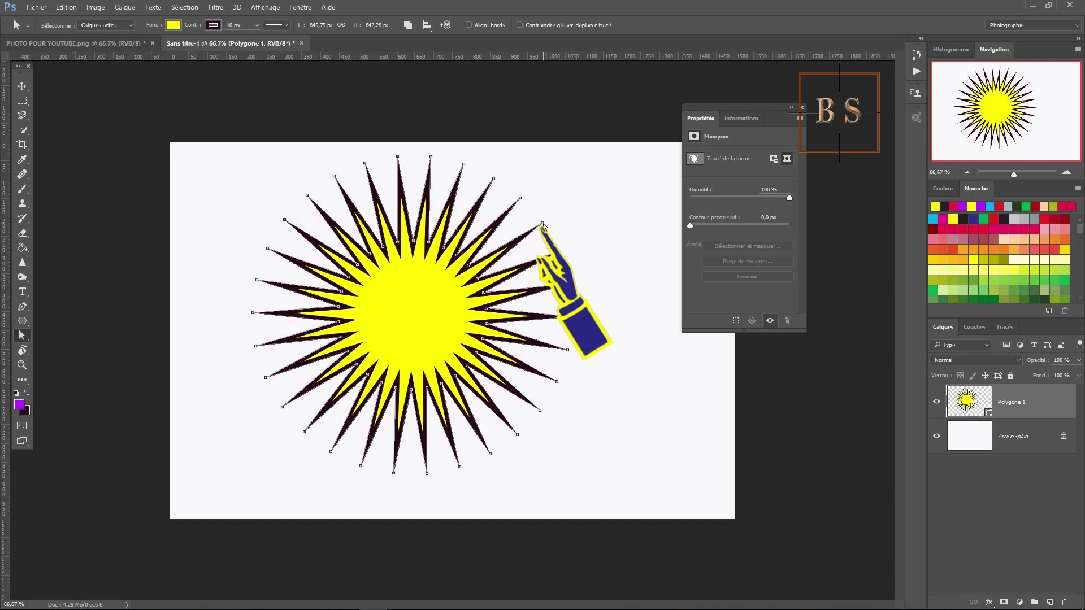
left_click(542, 224)
left_click_drag(542, 224, 639, 150)
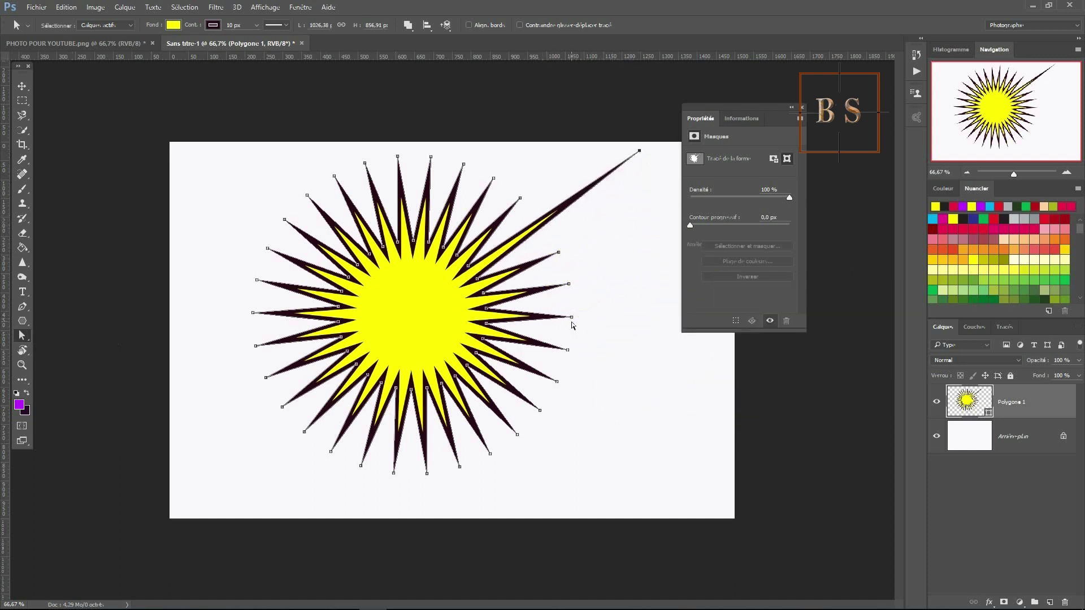
Step: Stretch the right, two lower-right, upper-left and lower-left spikes outward into uneven rays
left_click_drag(572, 317, 706, 326)
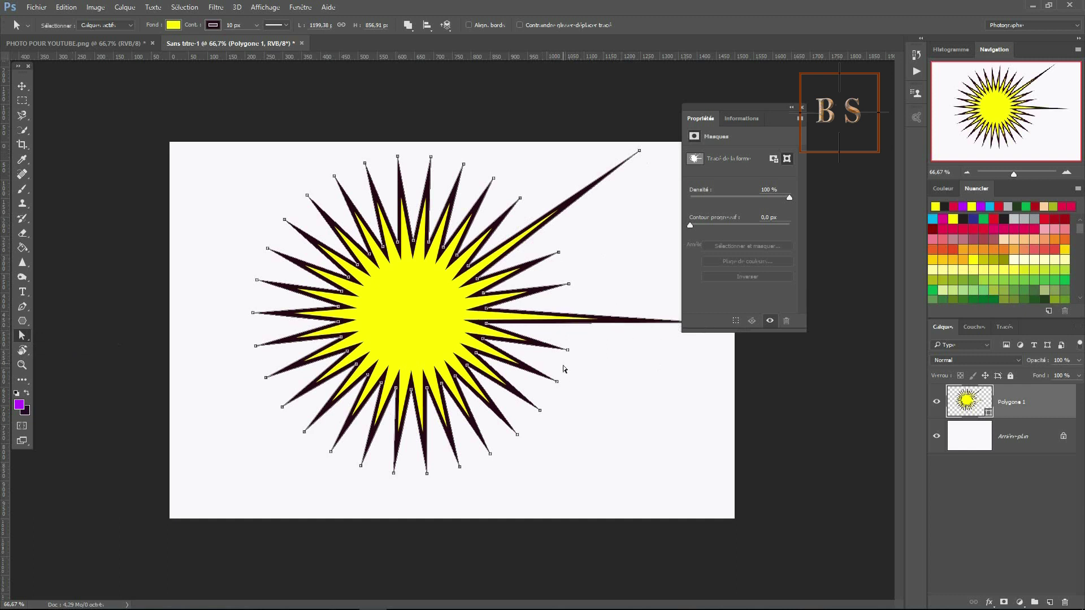
left_click_drag(568, 351, 646, 369)
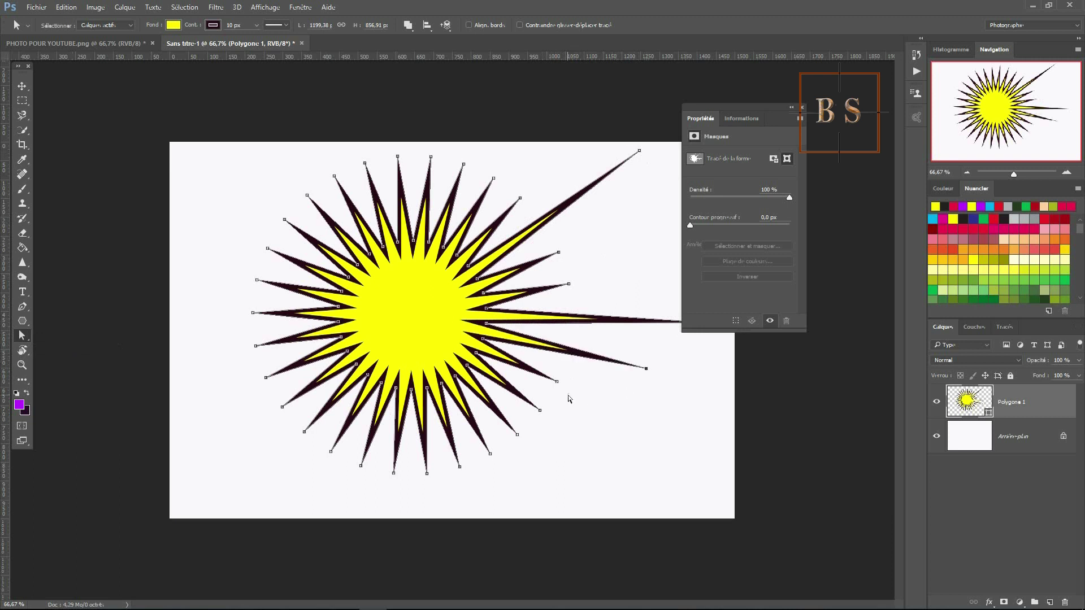
left_click_drag(558, 383, 654, 427)
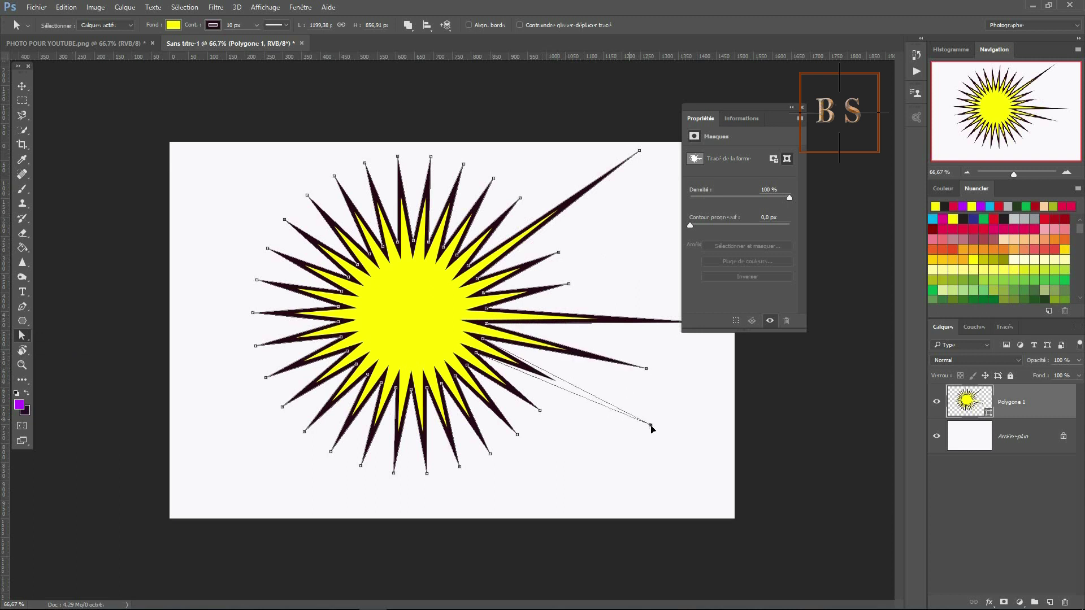
mouse_move(267, 248)
left_mouse_down()
mouse_move(192, 193)
mouse_move(175, 202)
left_mouse_up()
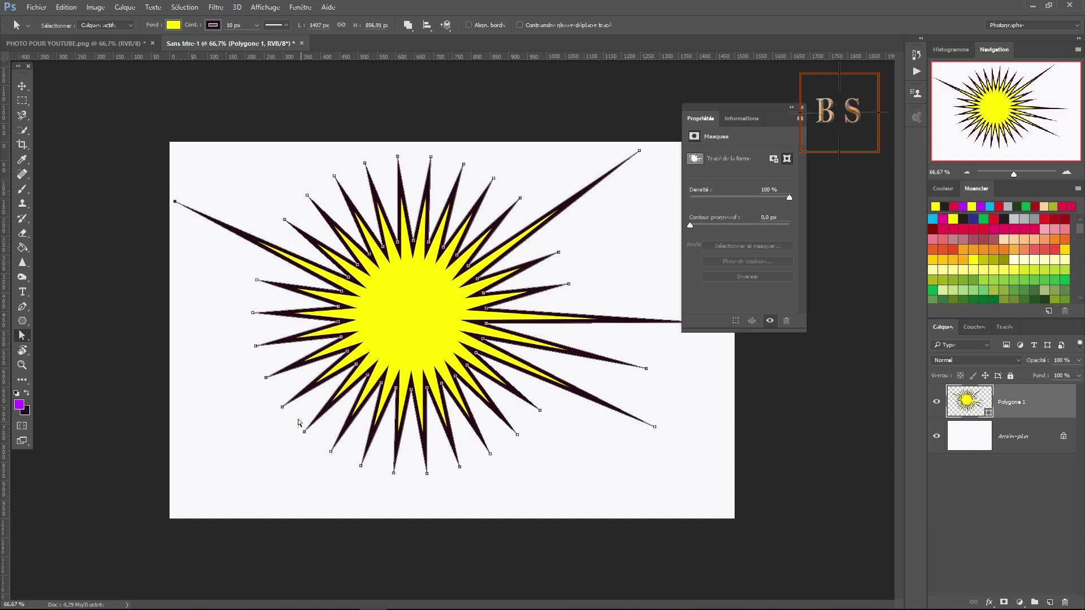
left_click_drag(305, 435, 258, 485)
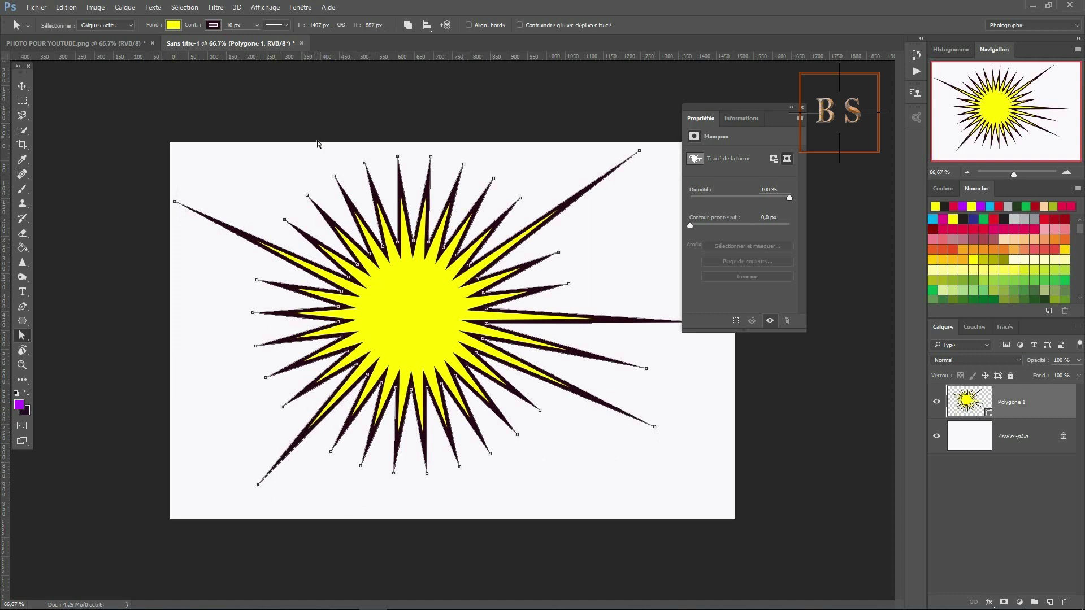
left_click(217, 27)
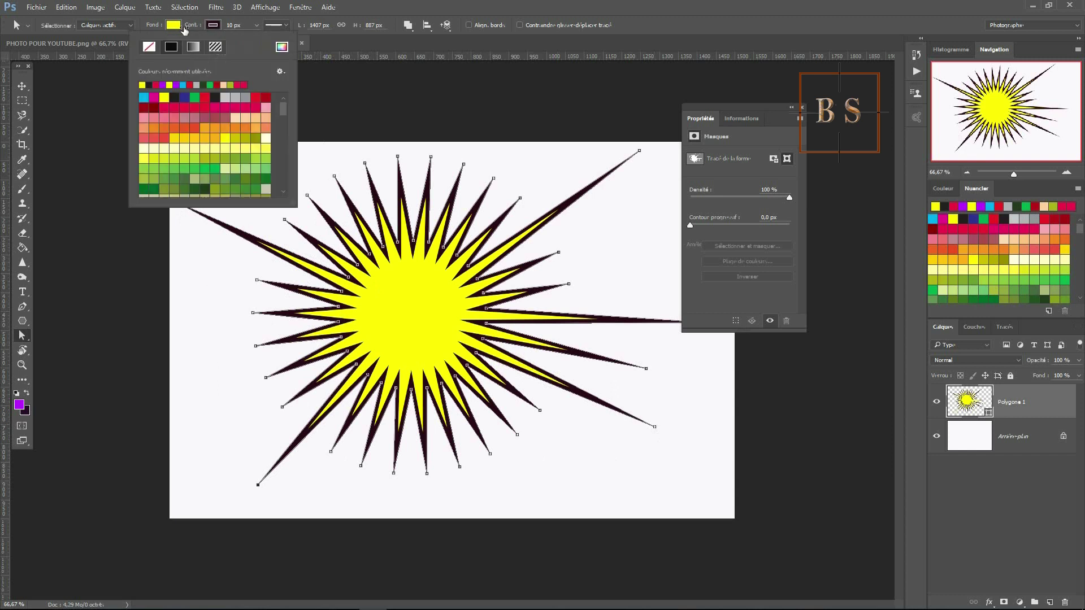
Step: Give the starburst a red outline and golden yellow fill, and stretch a left spike further out
left_click(204, 97)
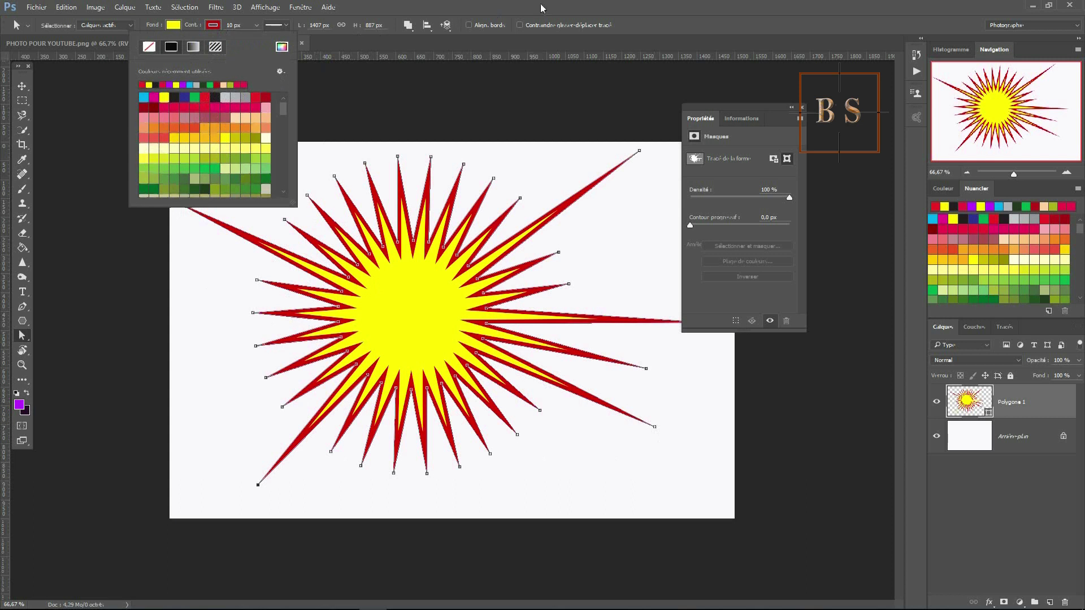
left_click(173, 24)
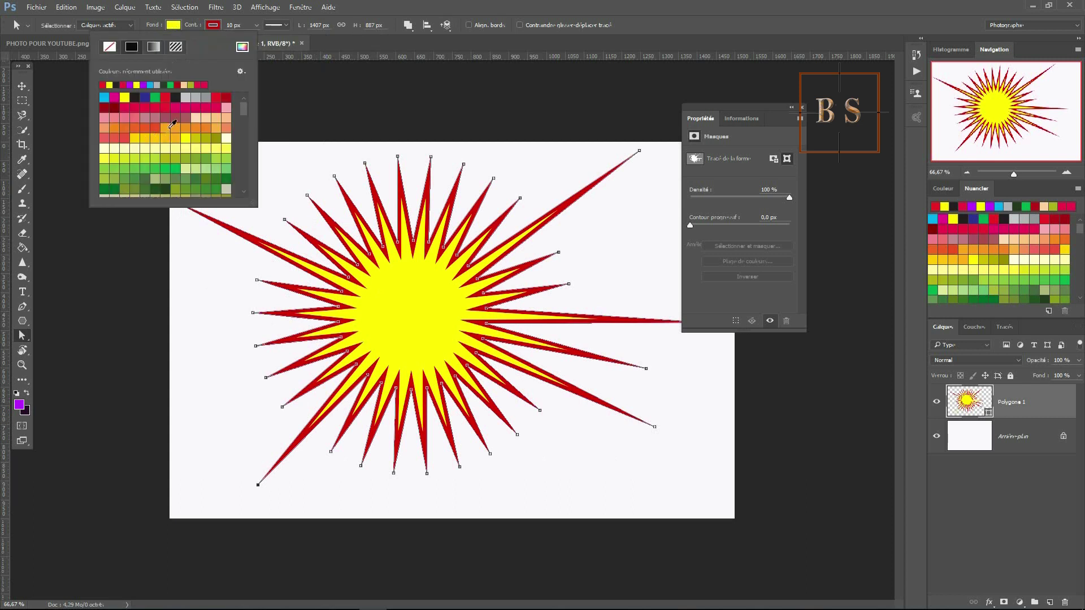
left_click(172, 137)
left_click(649, 22)
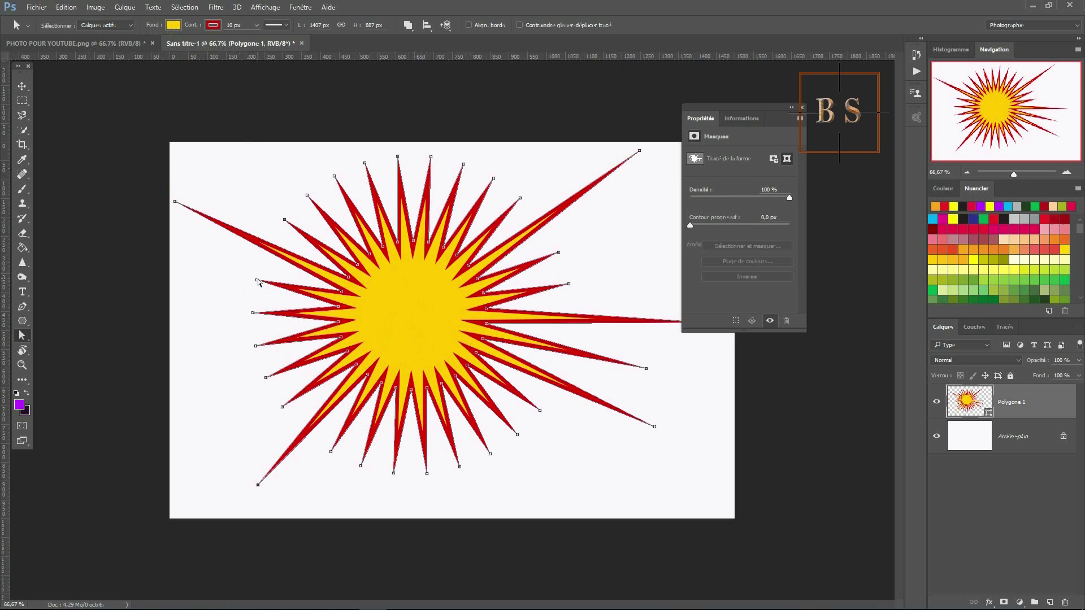
left_click_drag(257, 282, 185, 267)
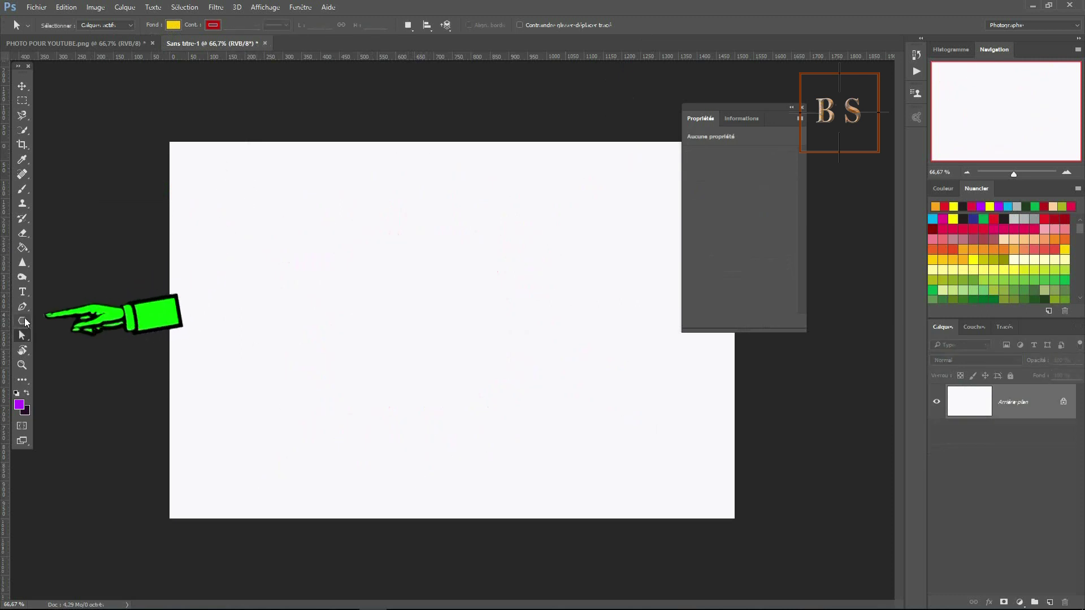
left_click(22, 321)
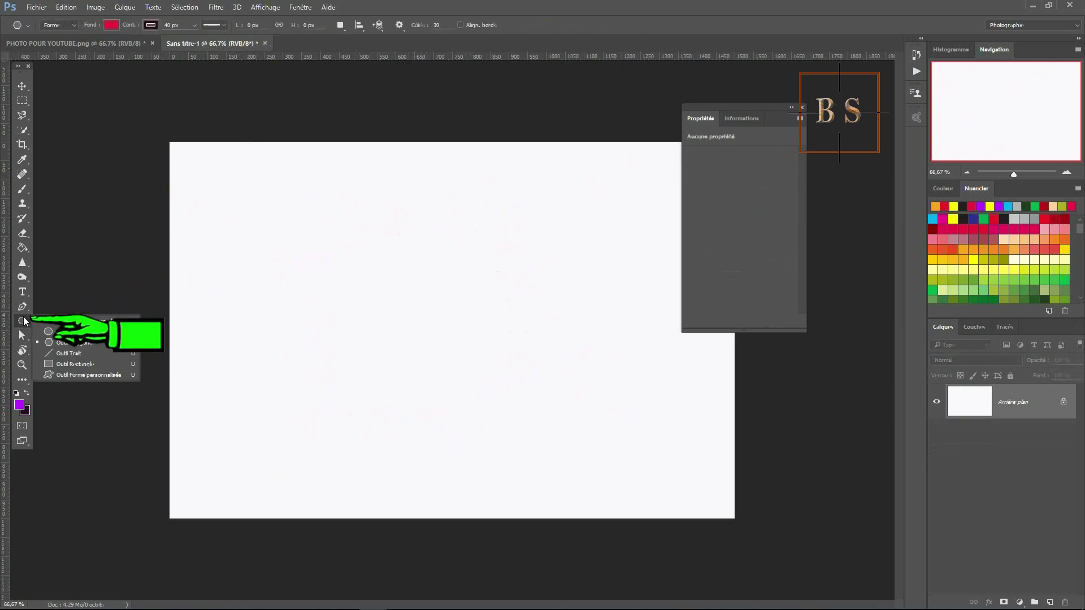
Step: Draw a straight line across the canvas, move it higher, then delete it
left_click(64, 355)
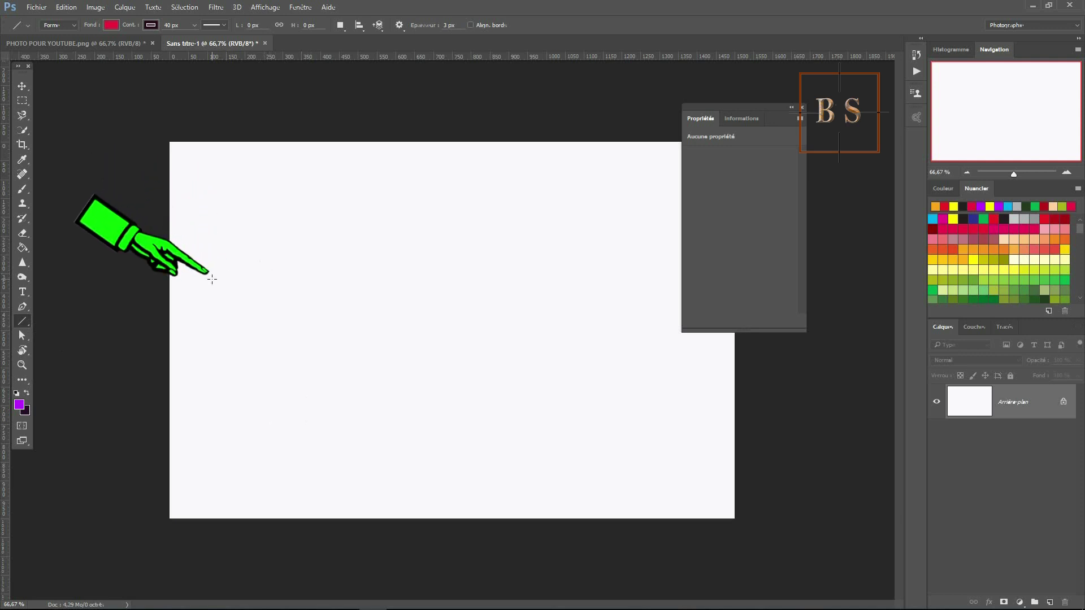
mouse_move(212, 280)
left_mouse_down()
mouse_move(464, 310)
mouse_move(242, 257)
mouse_move(642, 284)
mouse_move(643, 175)
mouse_move(664, 390)
mouse_move(704, 459)
mouse_move(640, 204)
mouse_move(616, 269)
mouse_move(688, 441)
mouse_move(711, 433)
left_mouse_up()
key("v")
left_click_drag(451, 354, 417, 329)
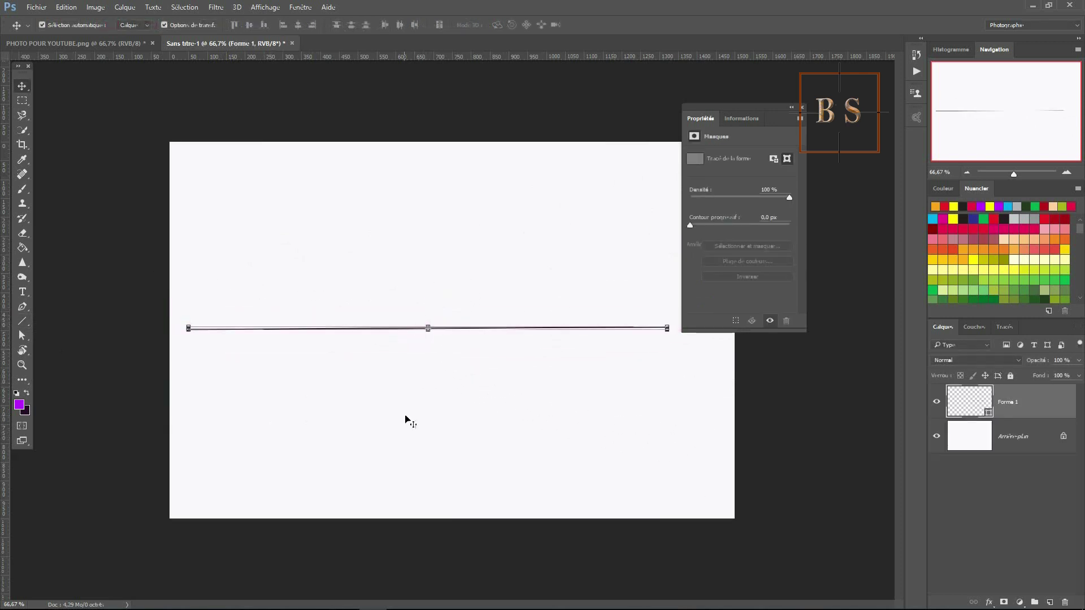
key("Delete")
Step: Draw a wide 969 × 450 px crimson rectangle with the Rectangle tool, then undo it
left_click(22, 321)
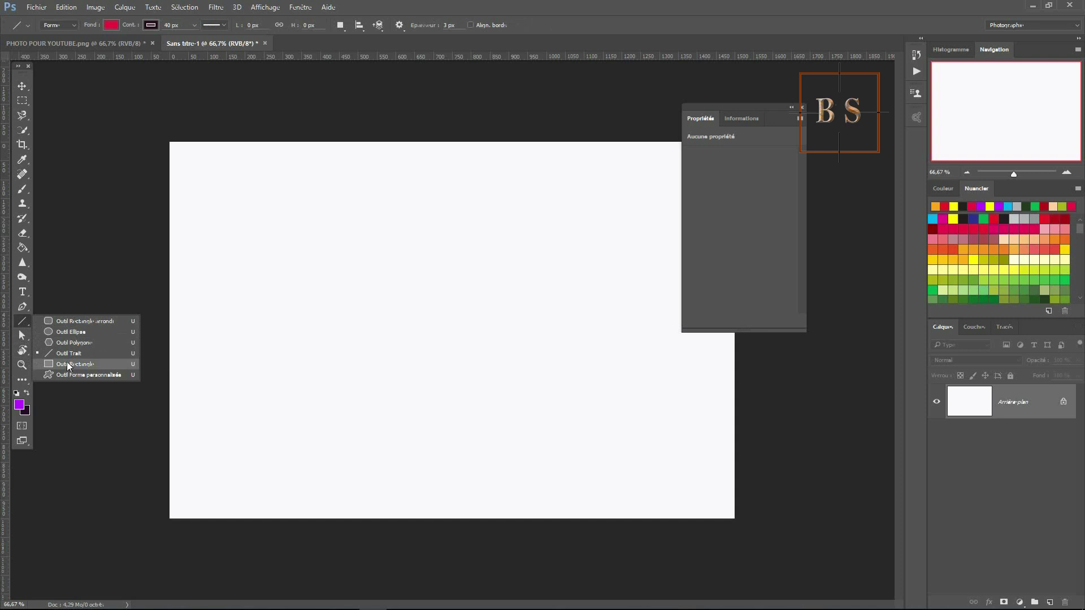
left_click(64, 364)
left_click_drag(240, 269, 605, 439)
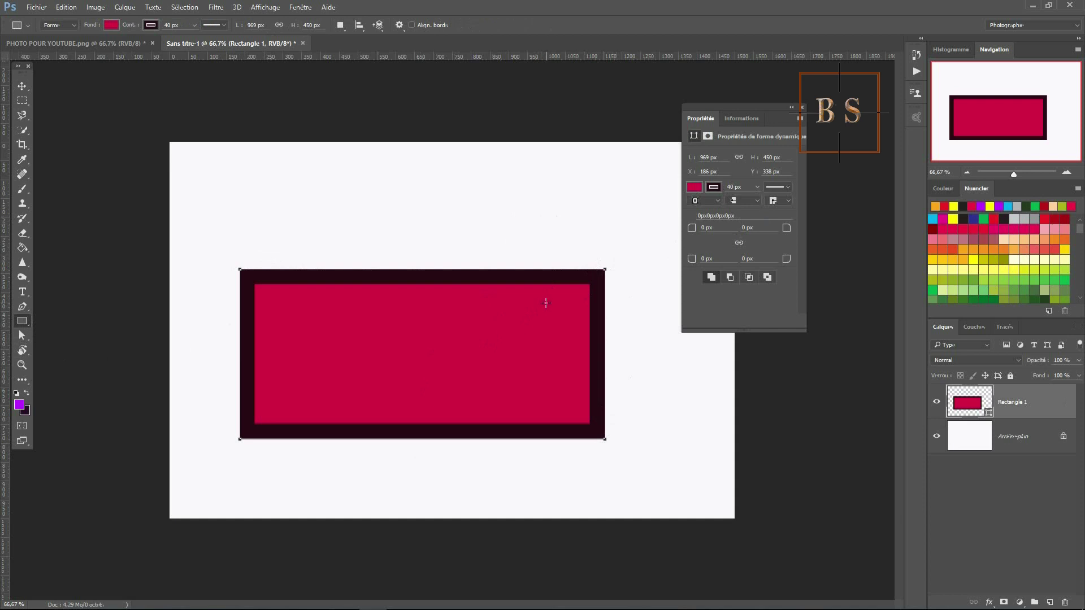
key("ctrl+z")
Step: Switch to the Custom Shape tool, choose the pointing-hand shape, and close the Properties panel
right_click(28, 322)
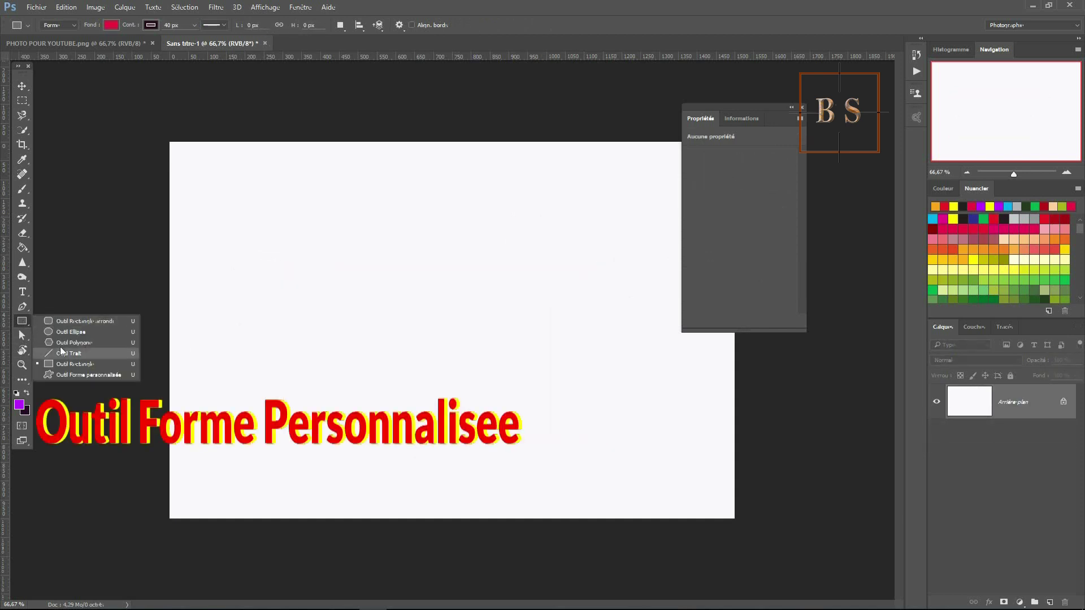
left_click(61, 375)
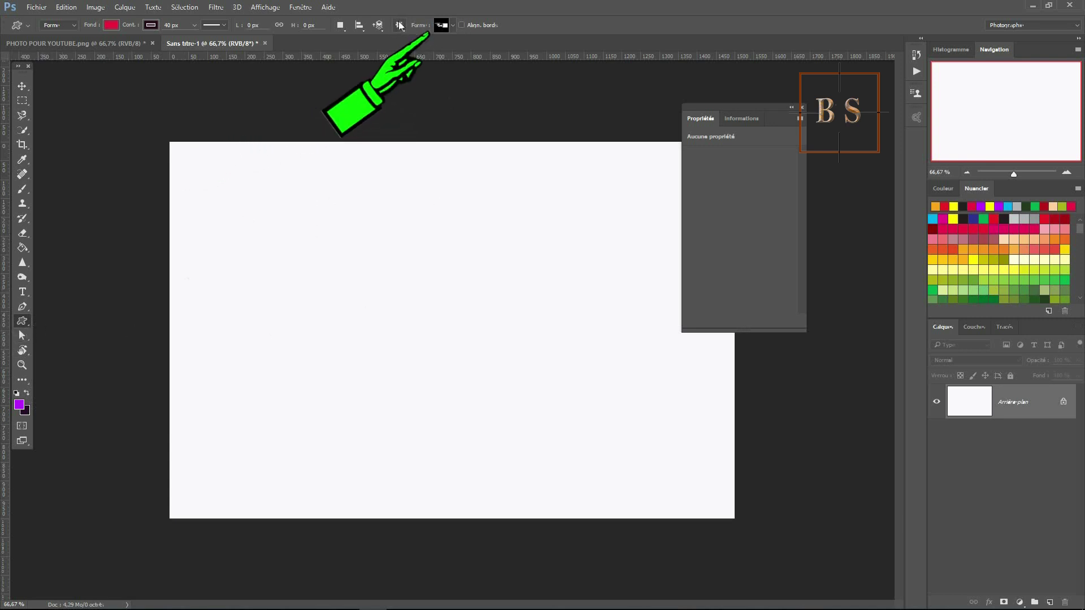
left_click(443, 27)
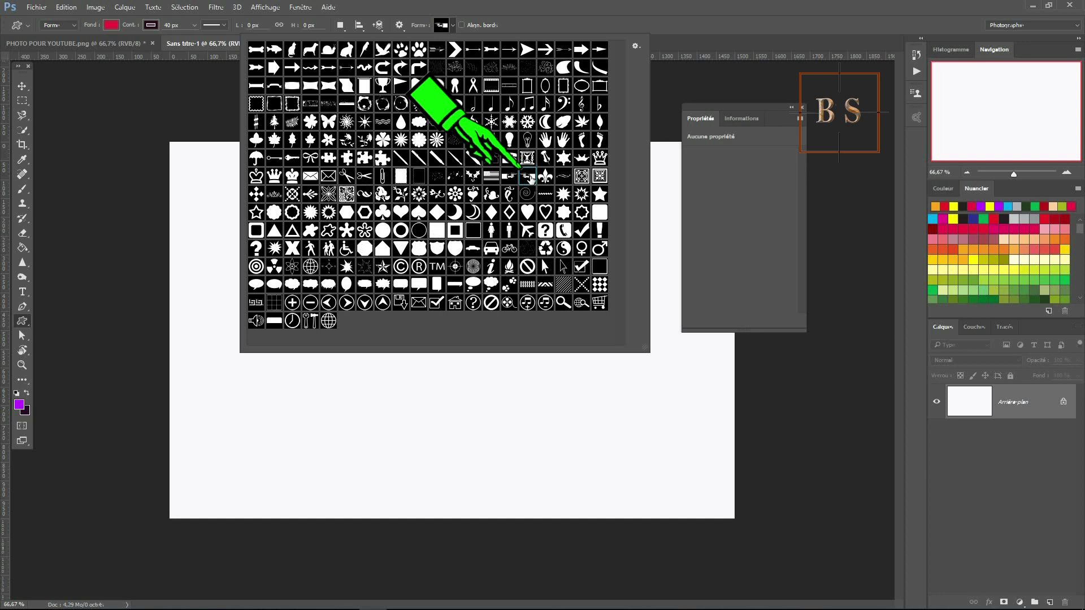
left_click(689, 22)
left_click(802, 107)
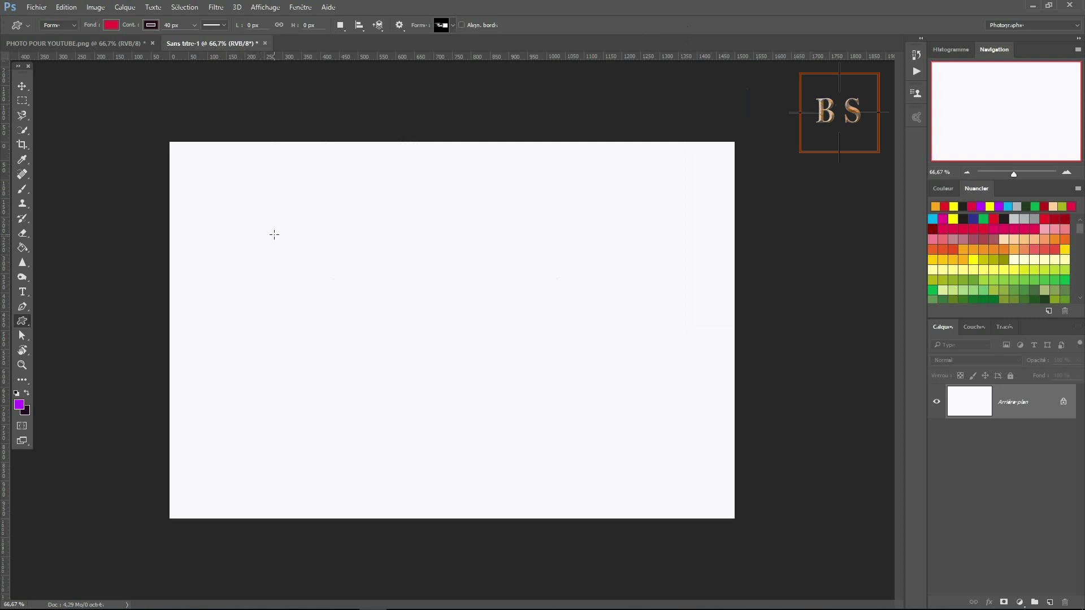
Step: Draw the pointing hand across the canvas with a yellow outline and blue fill
left_click_drag(274, 234, 661, 363)
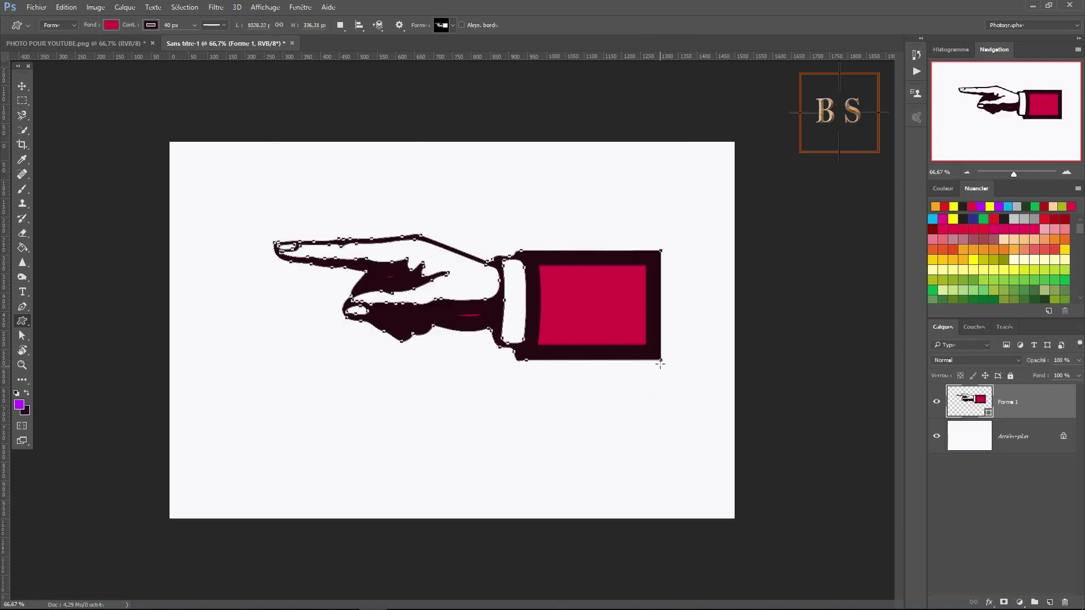
left_click(156, 25)
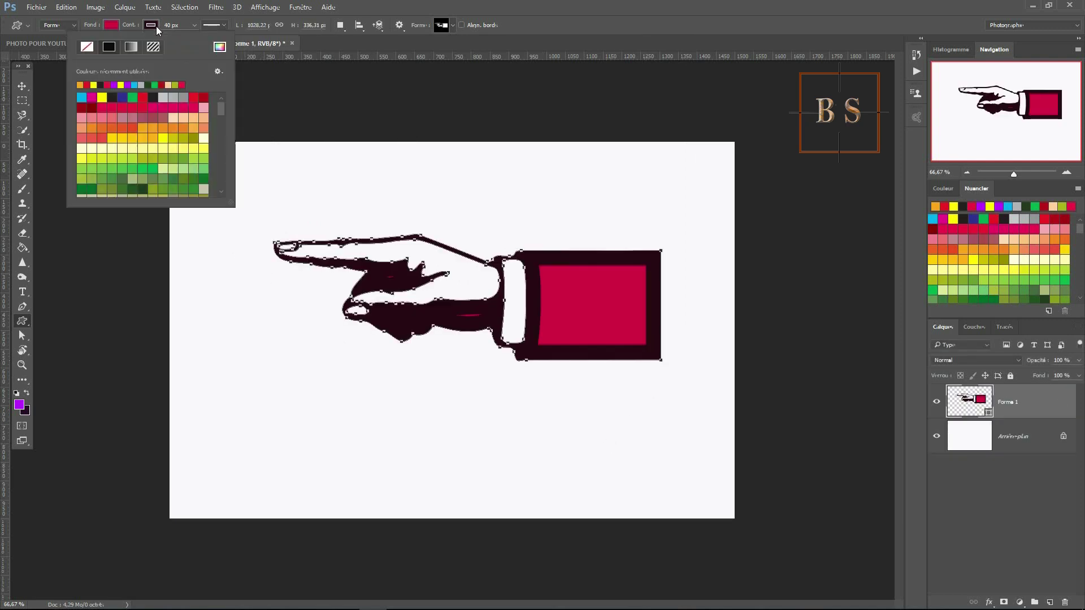
left_click(106, 99)
left_click(108, 27)
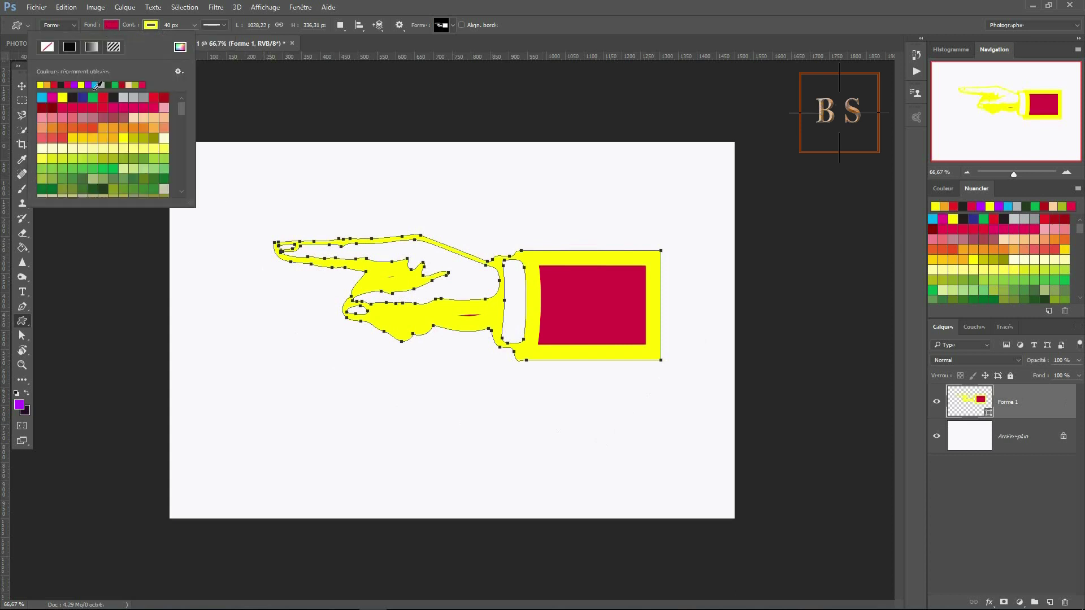
left_click(40, 97)
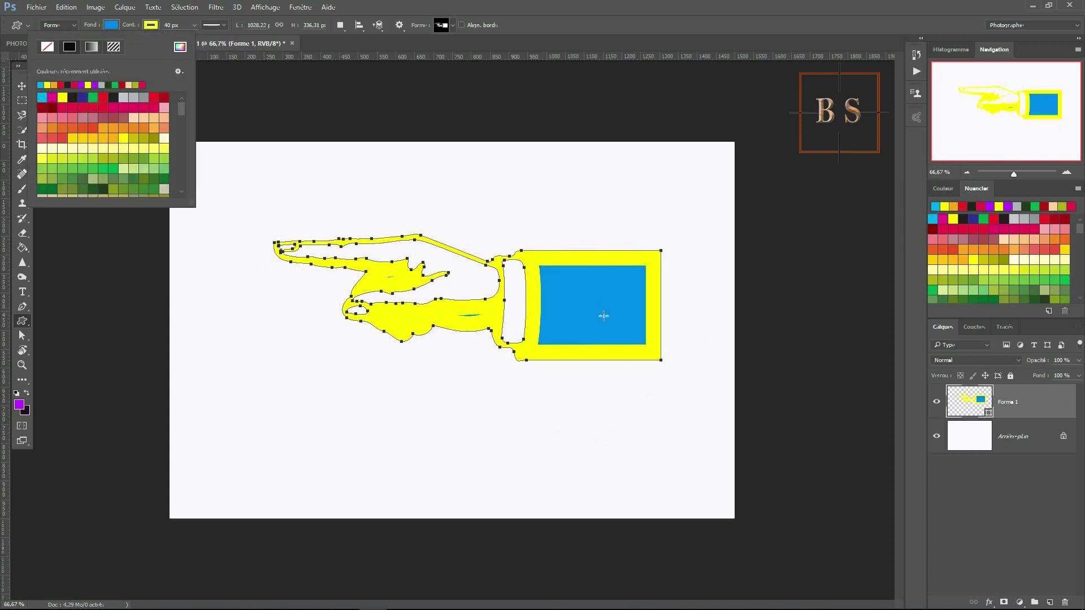
left_click(521, 91)
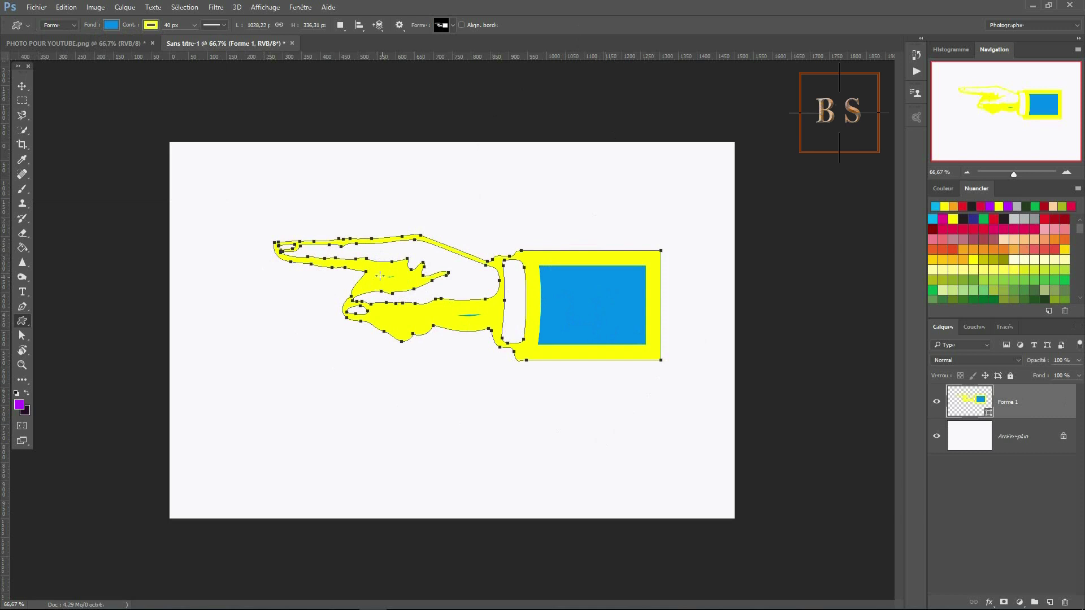
Step: Change the hand's outline colour to crimson
left_click(433, 202, "ctrl")
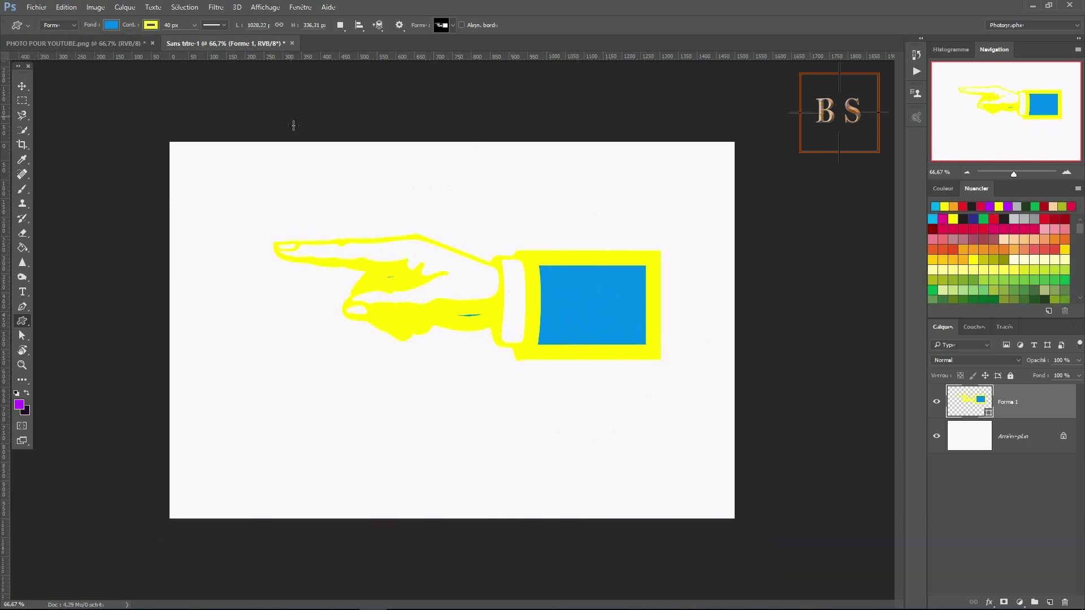
left_click(151, 25)
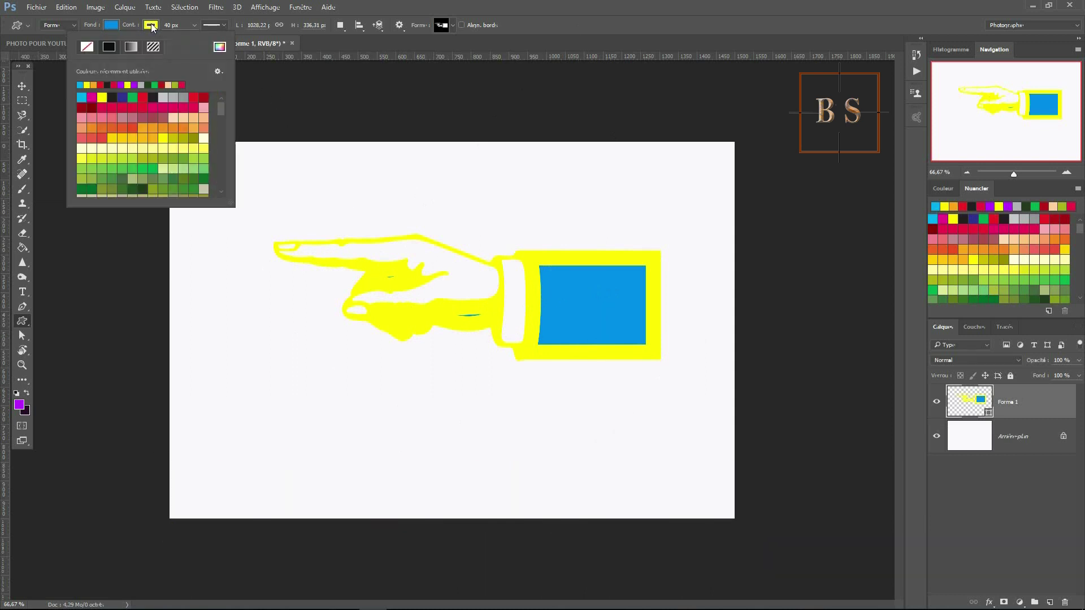
double_click(139, 107)
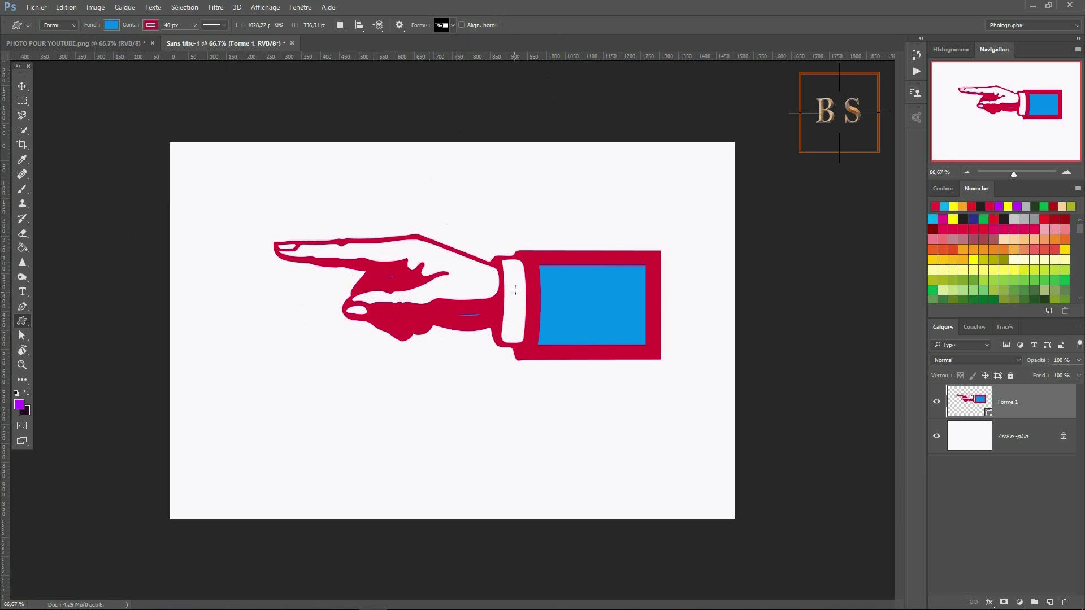
Step: Rasterize the hand layer and paint its white interior, cuff and thumbnail blue
key("v")
left_click_drag(25, 247, 58, 262)
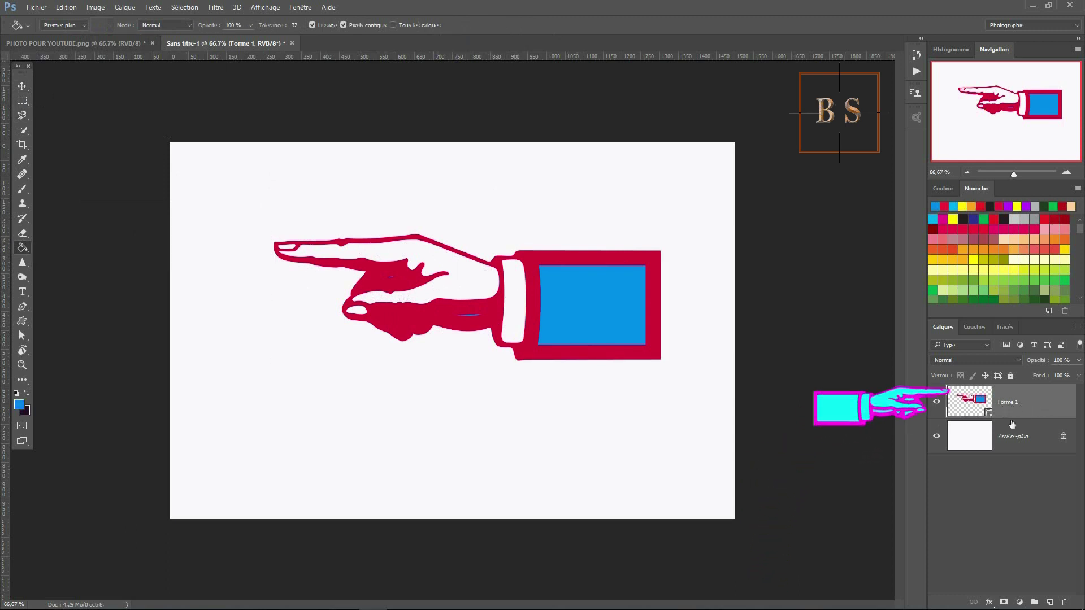
right_click(1032, 405)
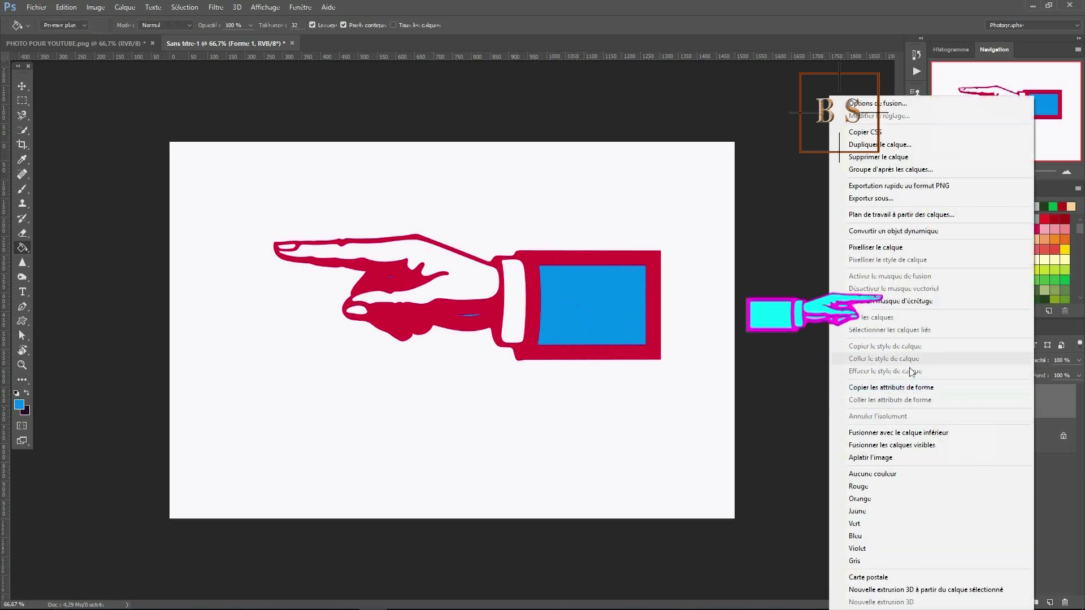
left_click(891, 252)
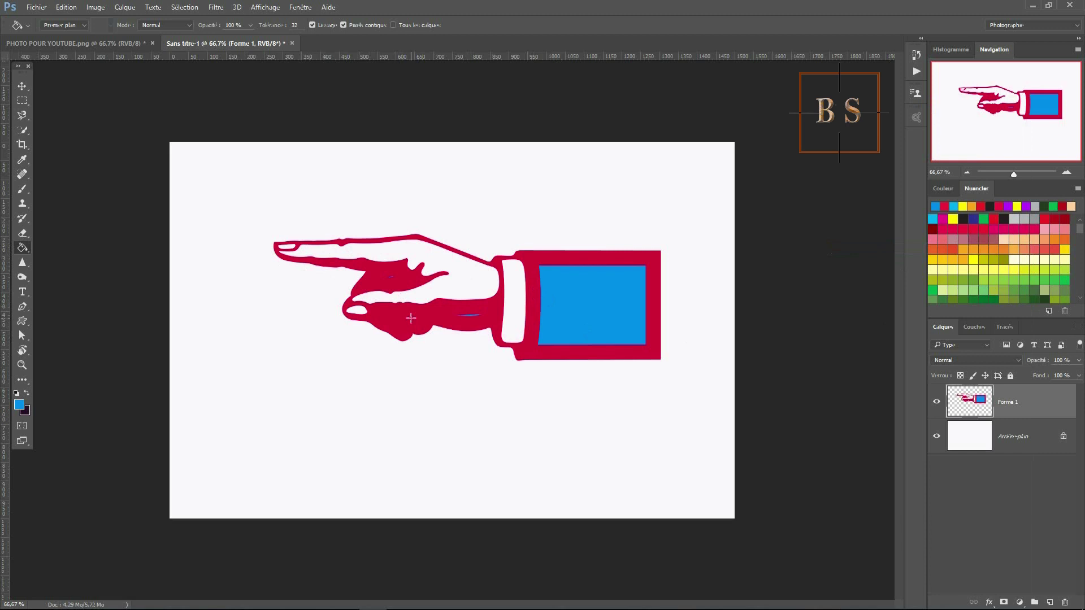
left_click(460, 281)
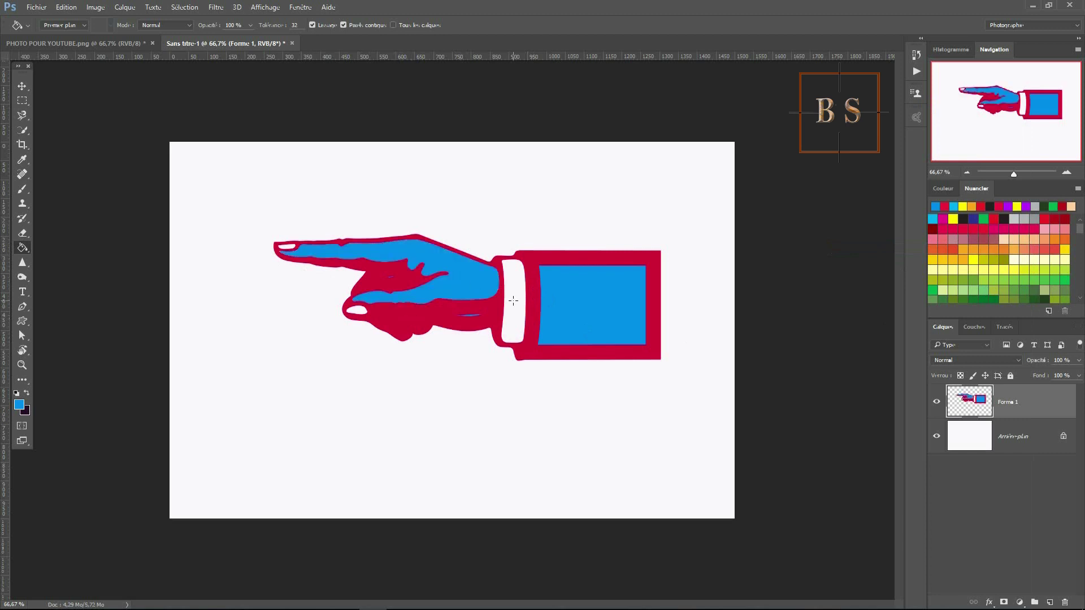
left_click(513, 301)
left_click(359, 310)
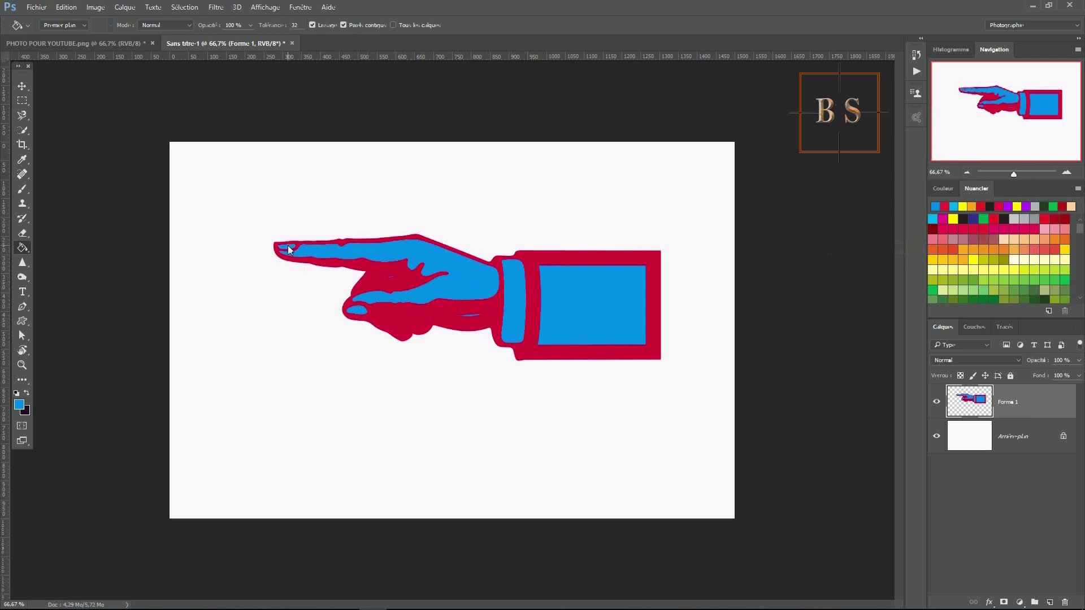
Step: Shorten the hand from its top-left handle with Free Transform, then delete the layer
left_click(22, 86)
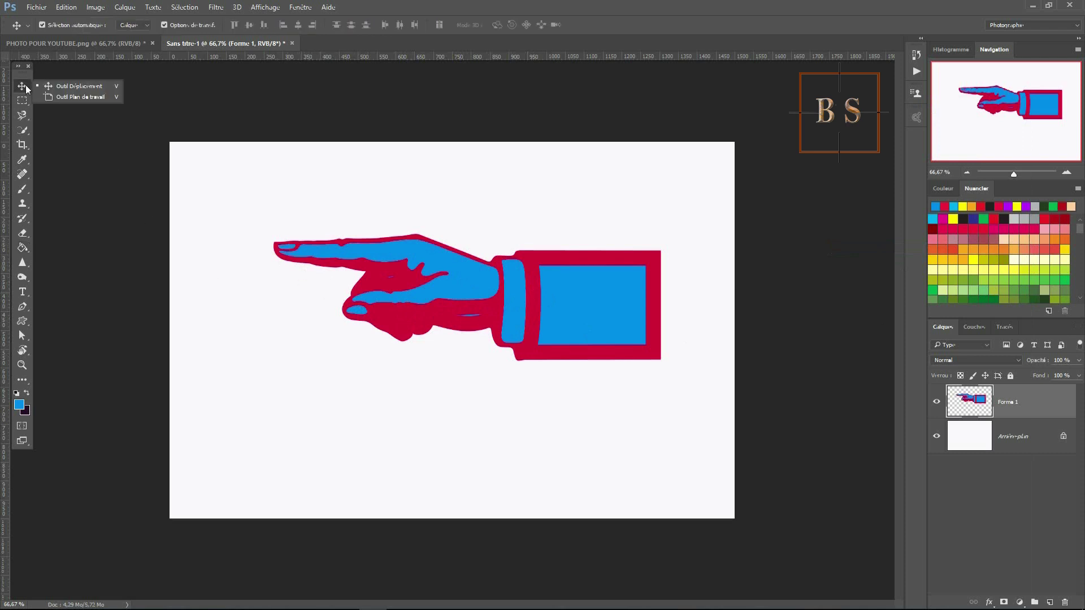
left_click(73, 84)
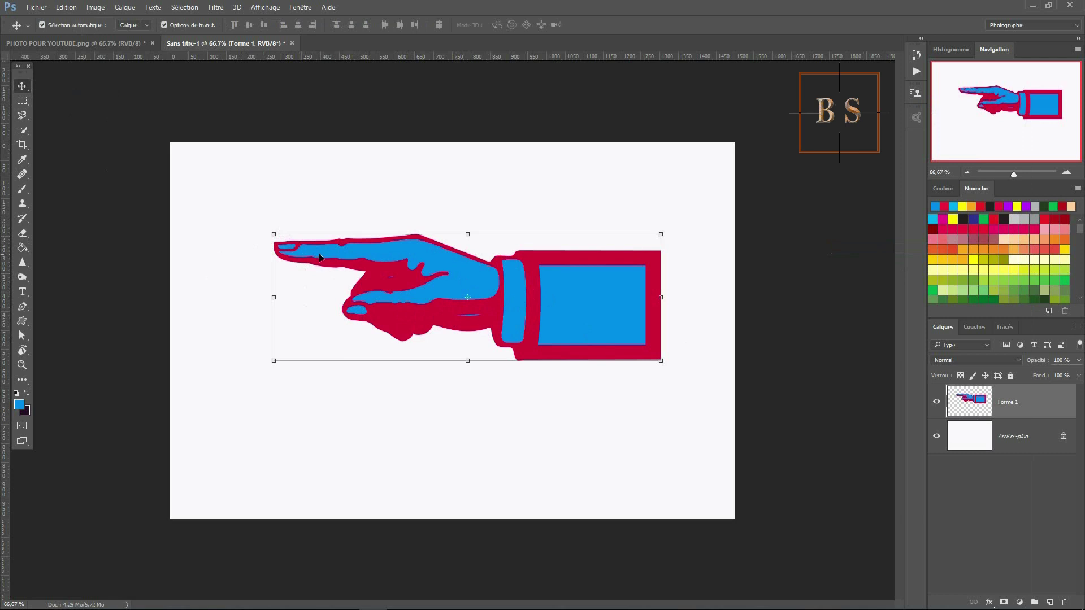
mouse_move(271, 230)
left_mouse_down()
mouse_move(205, 198)
mouse_move(272, 260)
left_mouse_up()
key("Return")
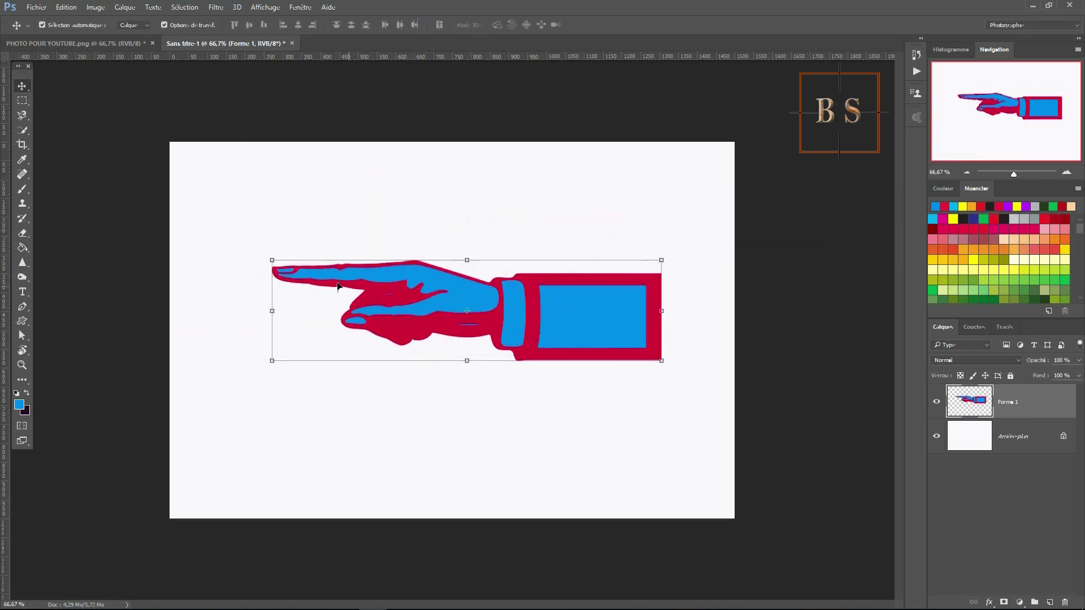
key("Delete")
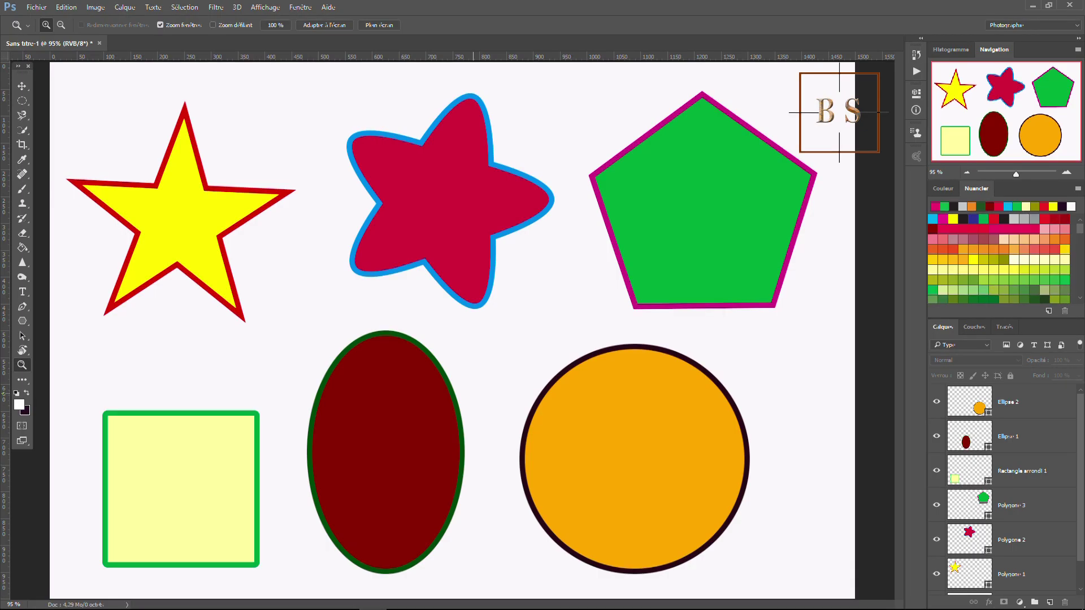